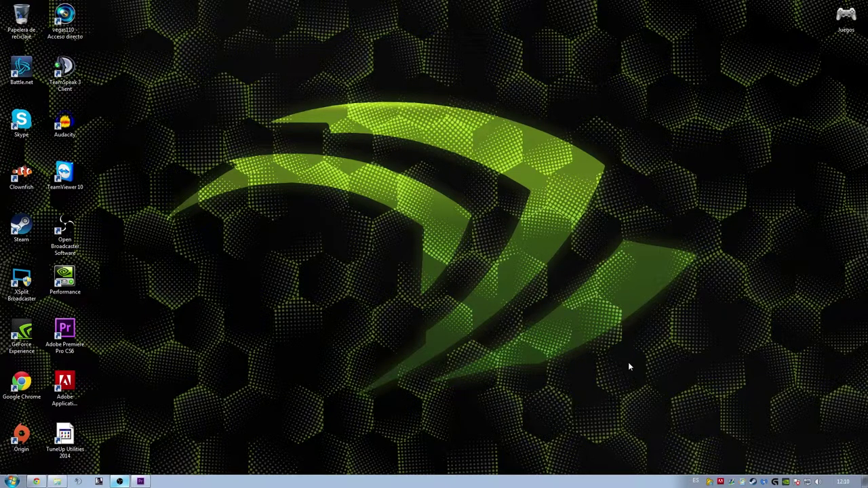
Step: Launch Adobe Premiere Pro CS6 from the Windows Start menu
key(super)
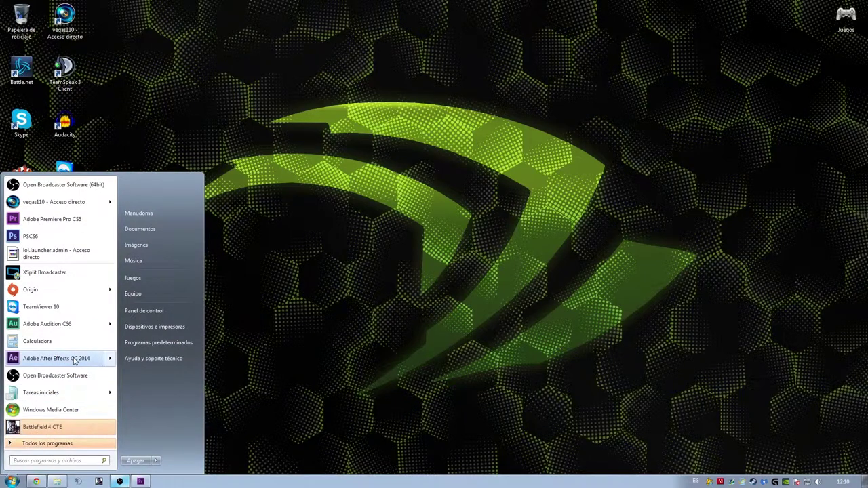
mouse_move(75, 361)
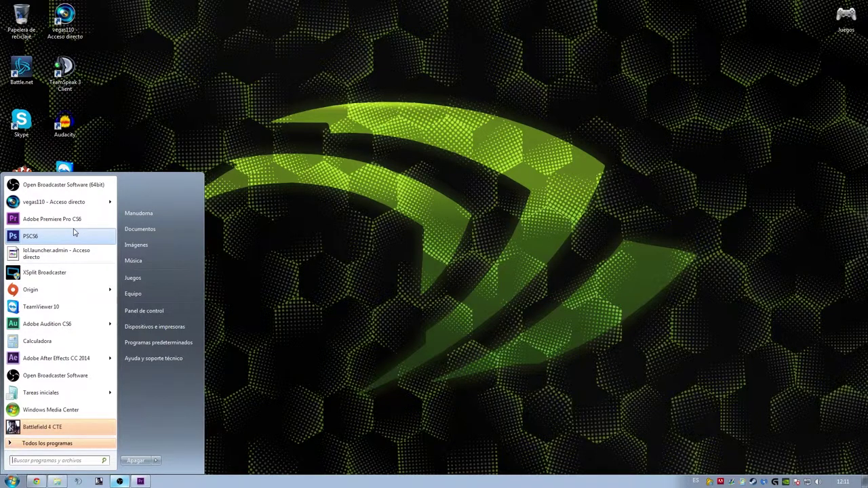
mouse_move(91, 326)
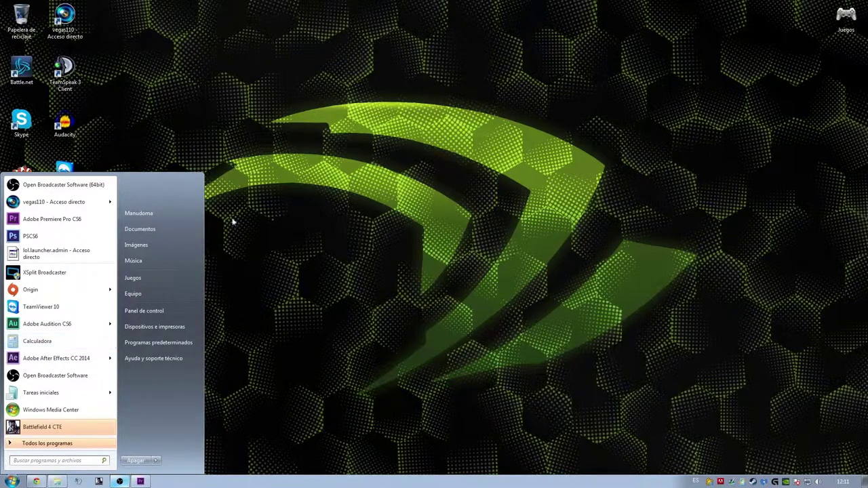
click(356, 170)
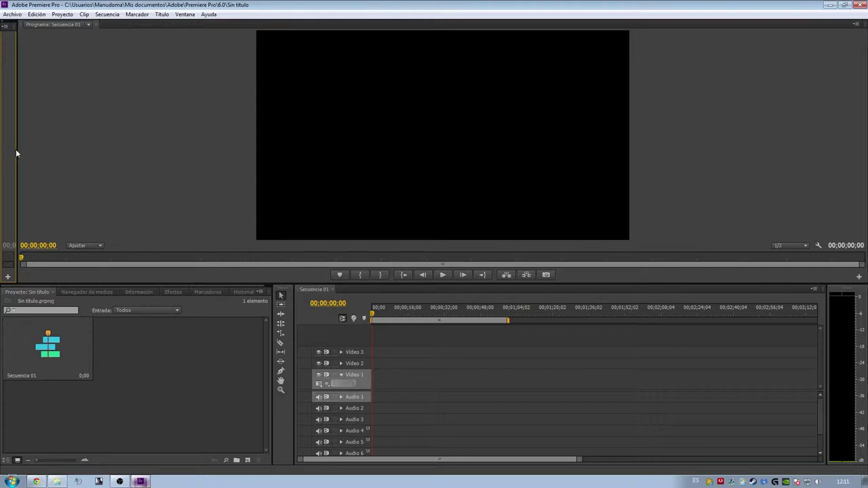
Step: Widen the left panel and show the Audio Mixer for Secuencia 01 beside the monitor
mouse_move(16, 153)
mouse_down()
mouse_move(424, 156)
mouse_move(406, 160)
mouse_up()
click(151, 400)
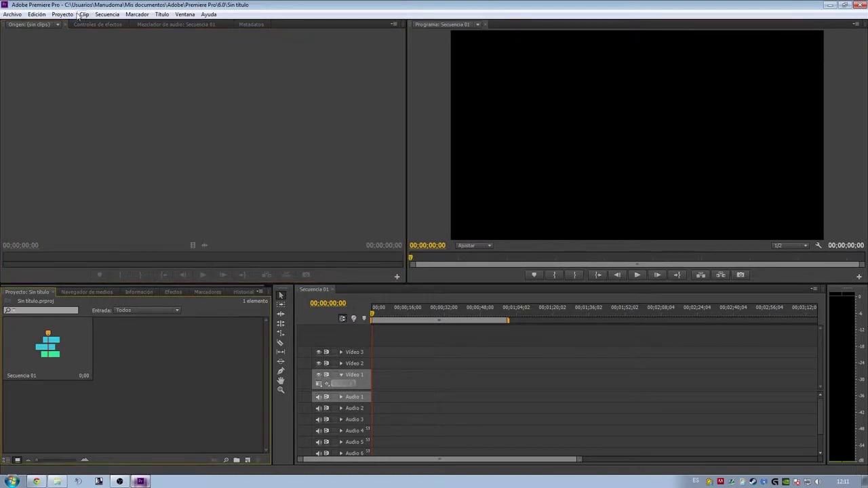
click(97, 24)
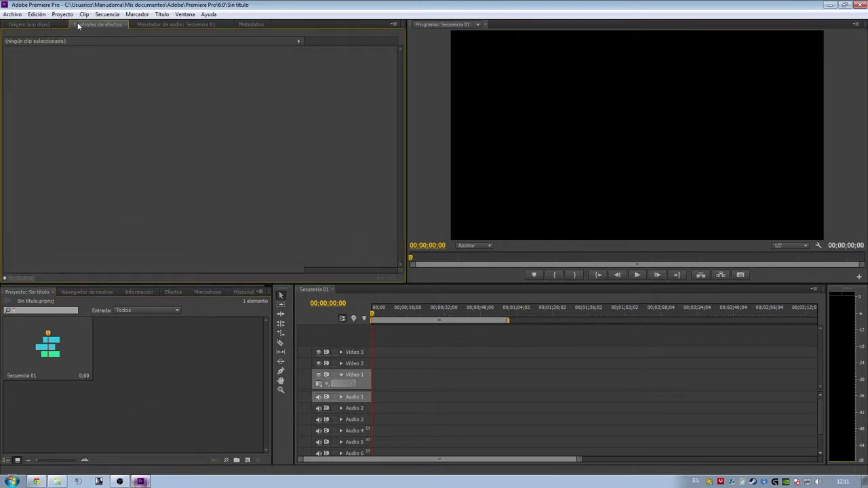
click(154, 25)
click(164, 368)
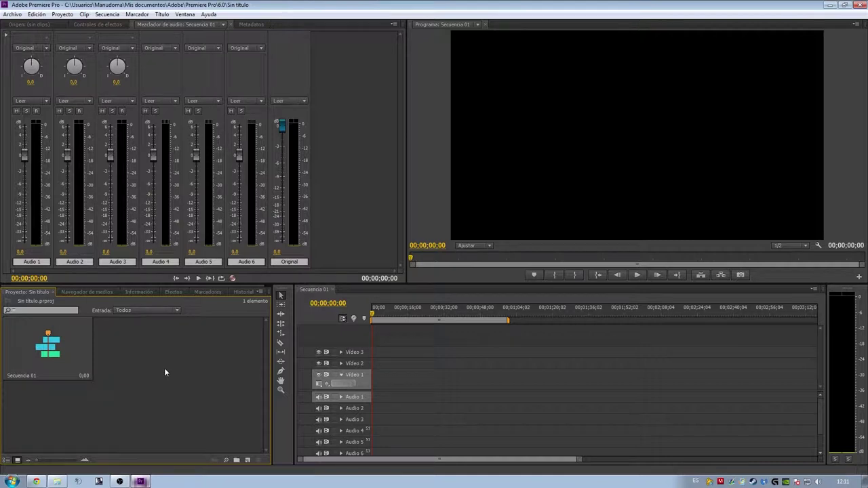
Step: Import introvideo and outrovideo from the OneDrive youtube folder
double_click(165, 372)
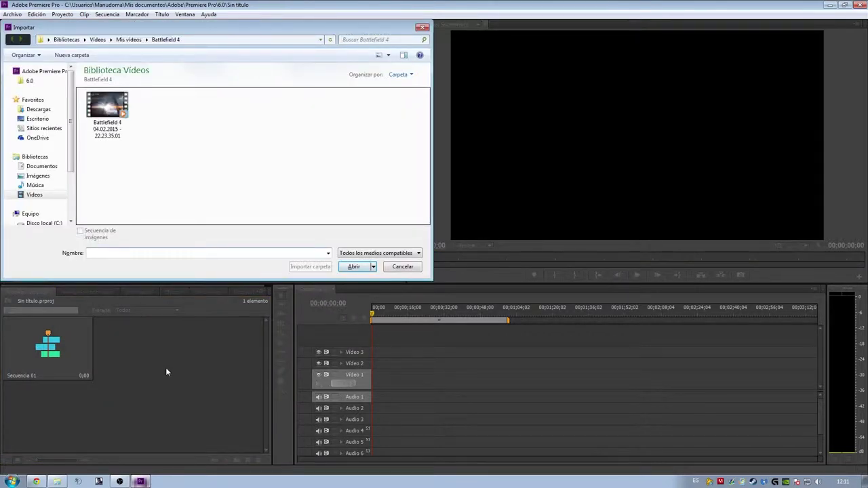
click(129, 40)
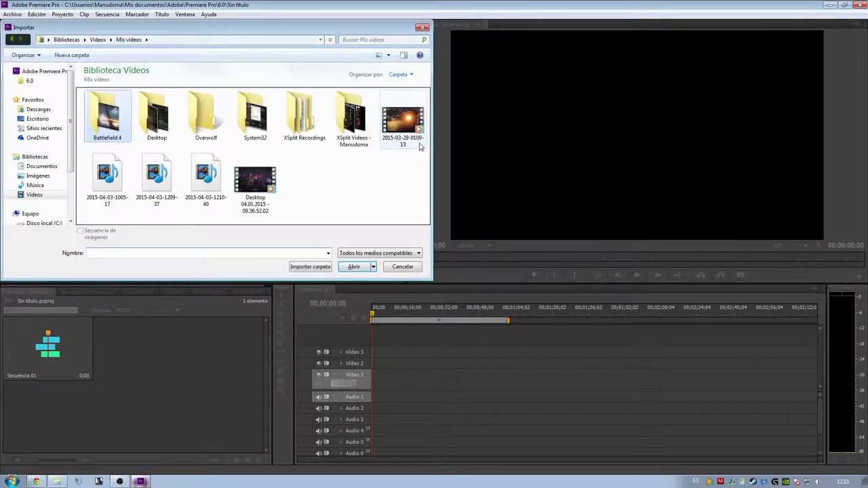
click(328, 159)
click(37, 138)
scroll(153, 158, down, 3)
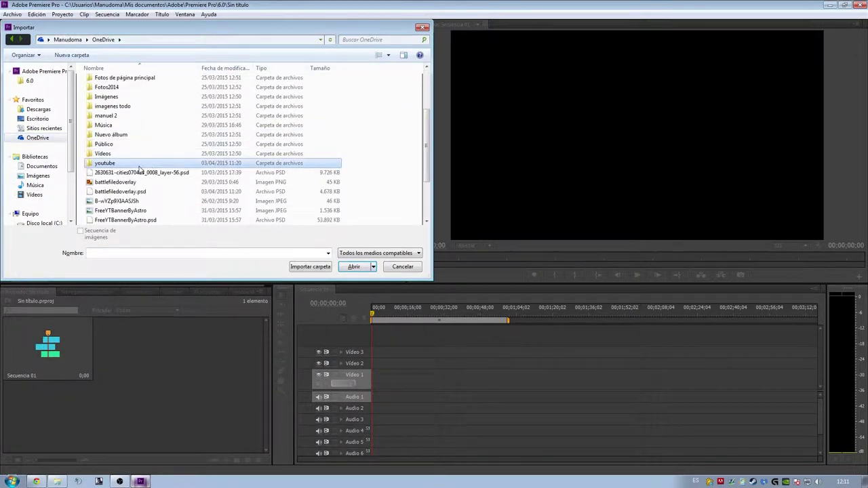
double_click(152, 163)
click(255, 93)
ctrl+click(351, 110)
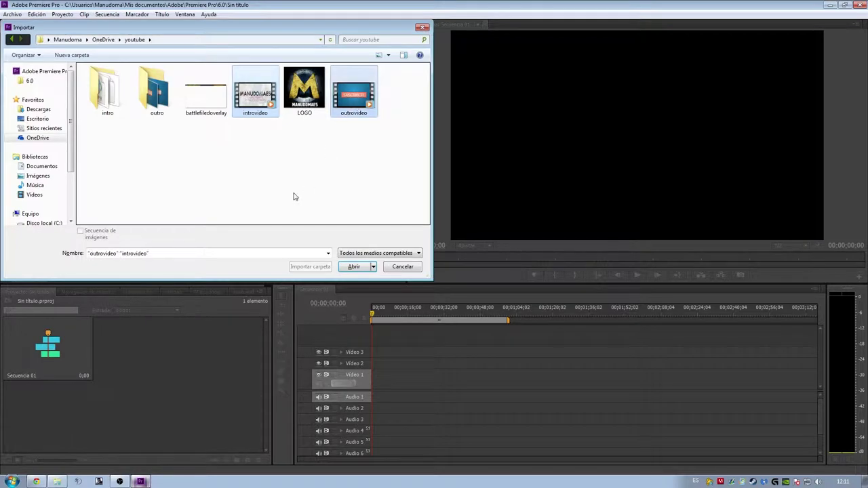
click(366, 269)
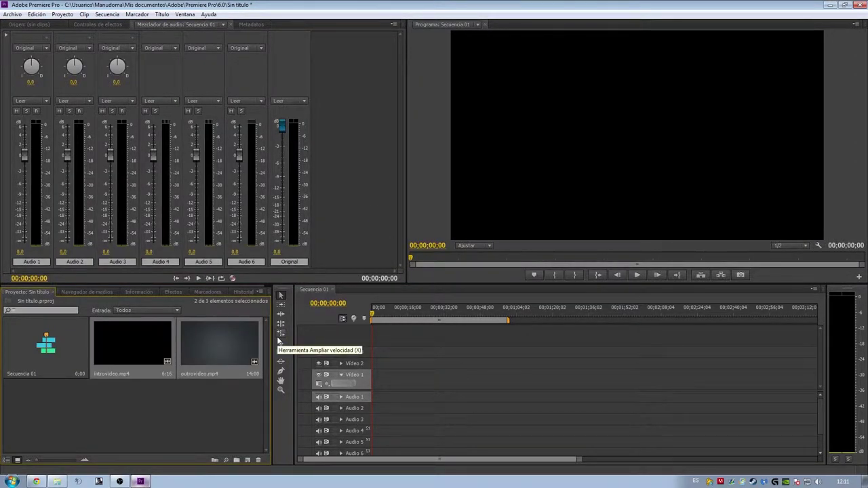
Step: Import the 23.39.13.36 gameplay recording from Vídeos > Desktop recordings
key(ctrl+i)
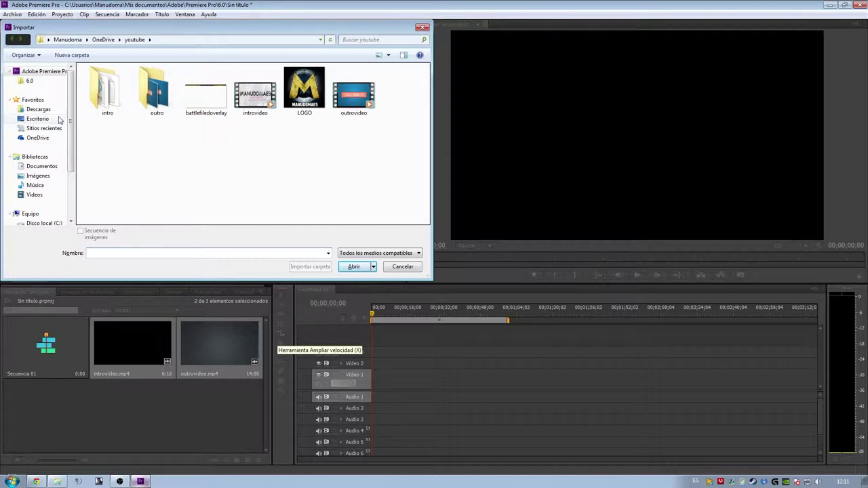
click(38, 118)
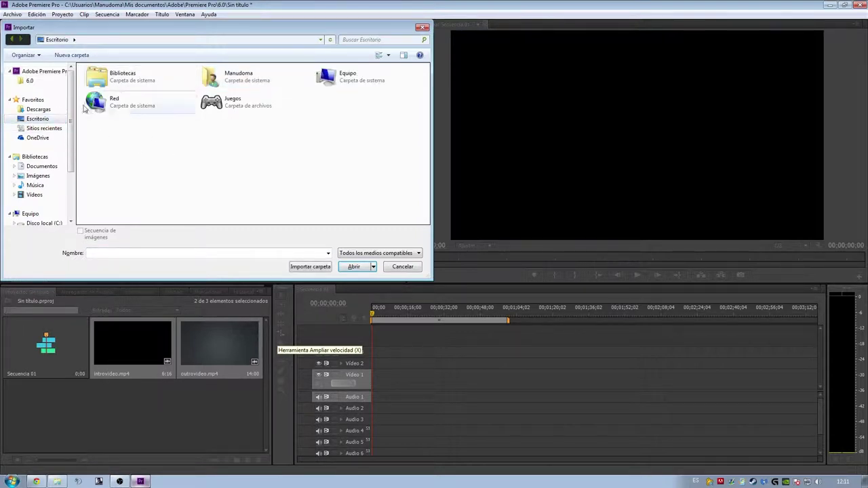
click(41, 166)
click(181, 156)
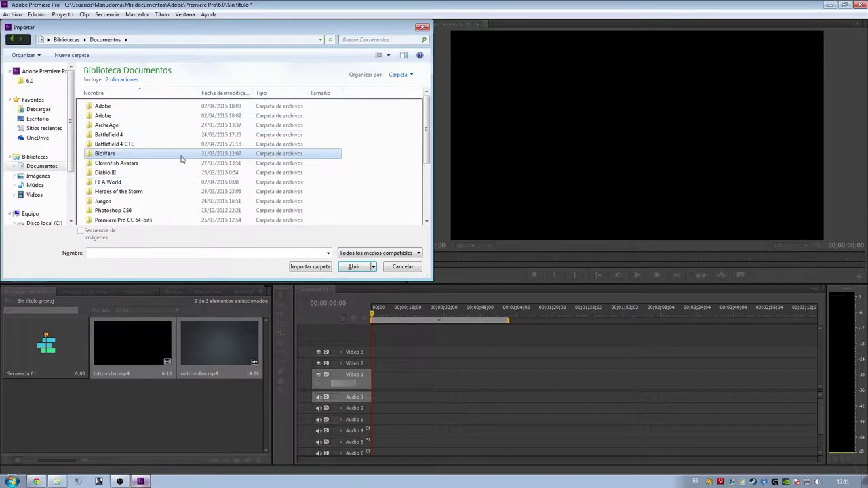
click(37, 194)
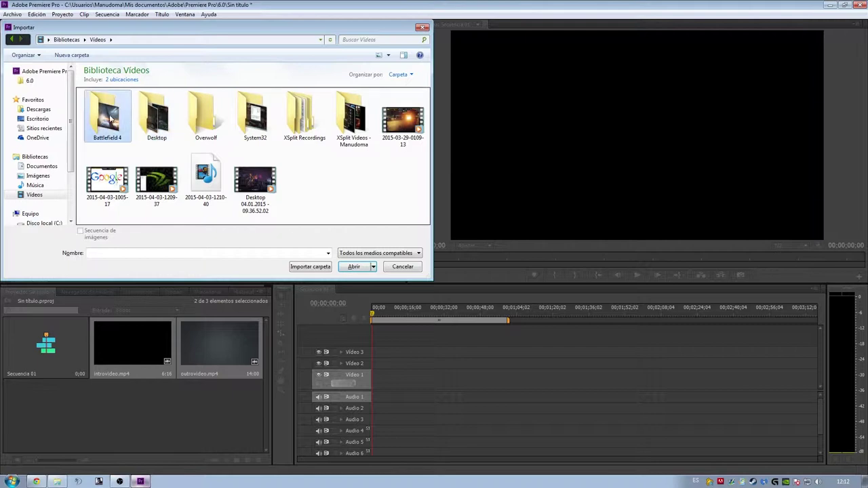
double_click(155, 117)
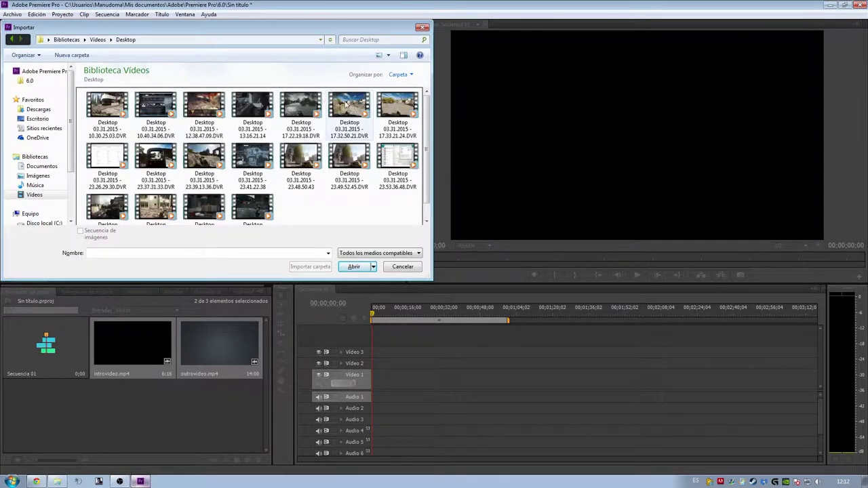
click(147, 111)
click(201, 109)
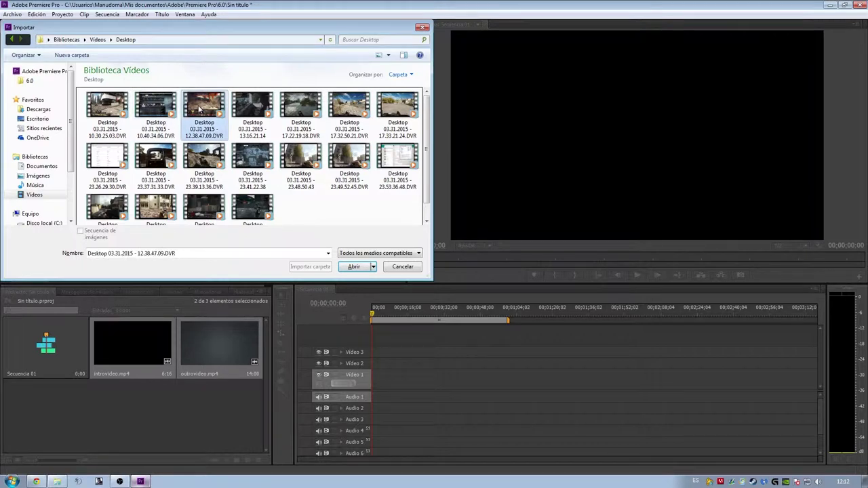
click(224, 154)
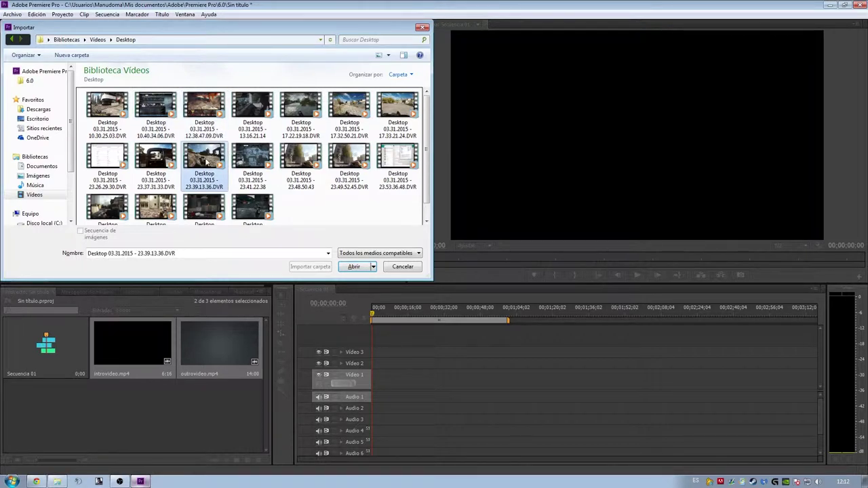
double_click(206, 160)
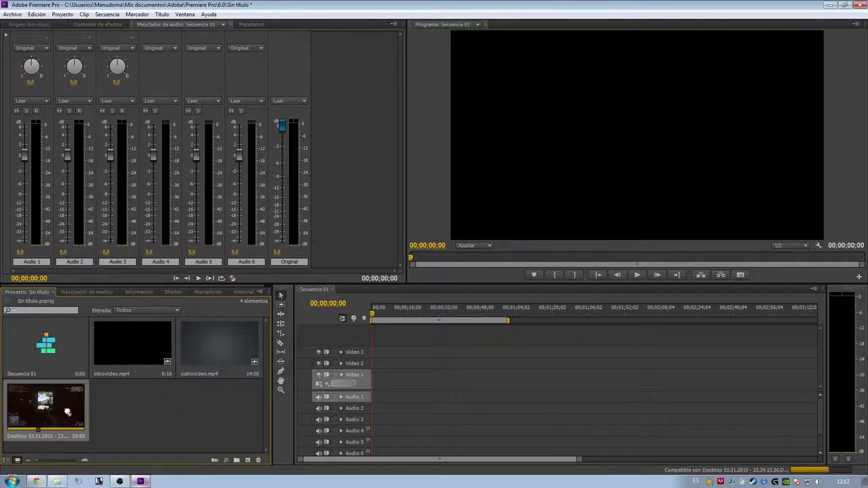
Step: Preview the imported intro, outro and gameplay clips in the monitor
click(110, 365)
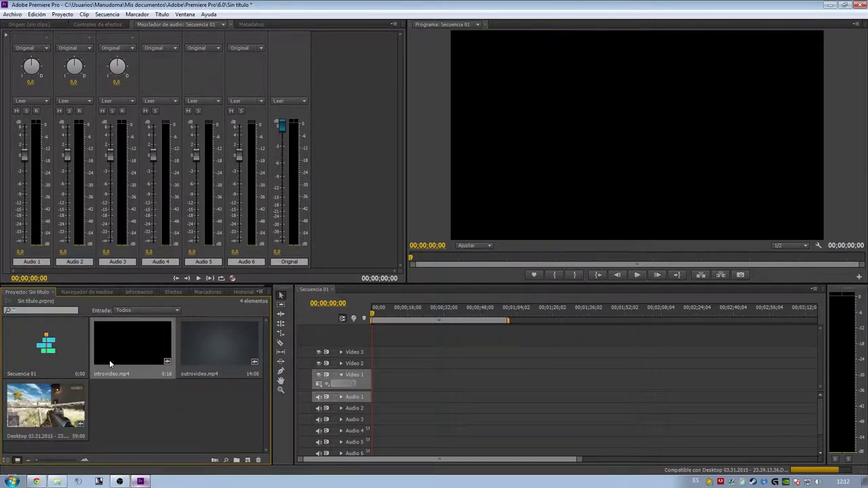
click(19, 422)
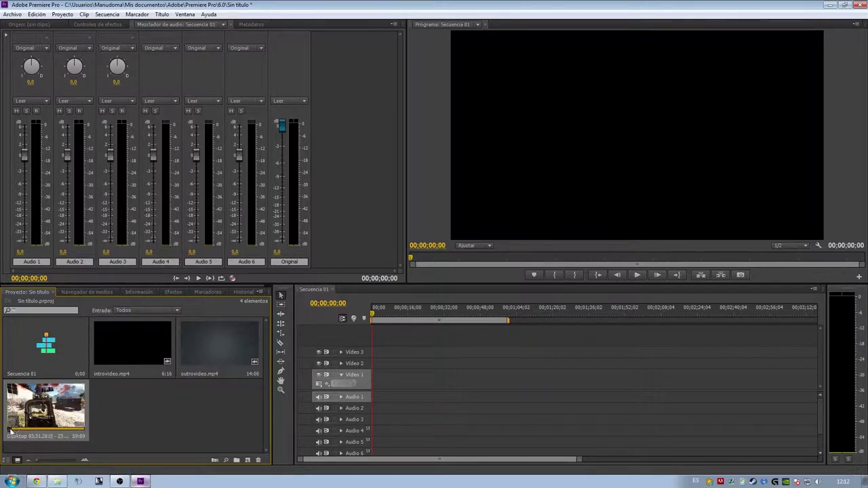
click(194, 345)
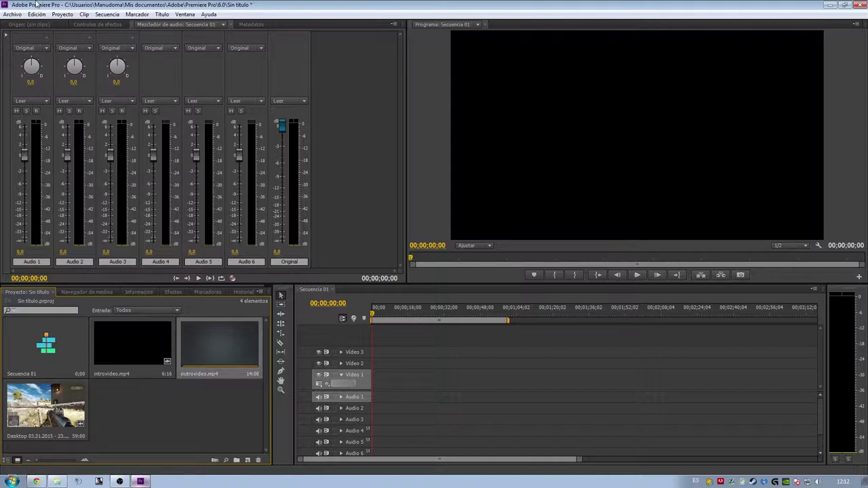
click(30, 24)
click(59, 410)
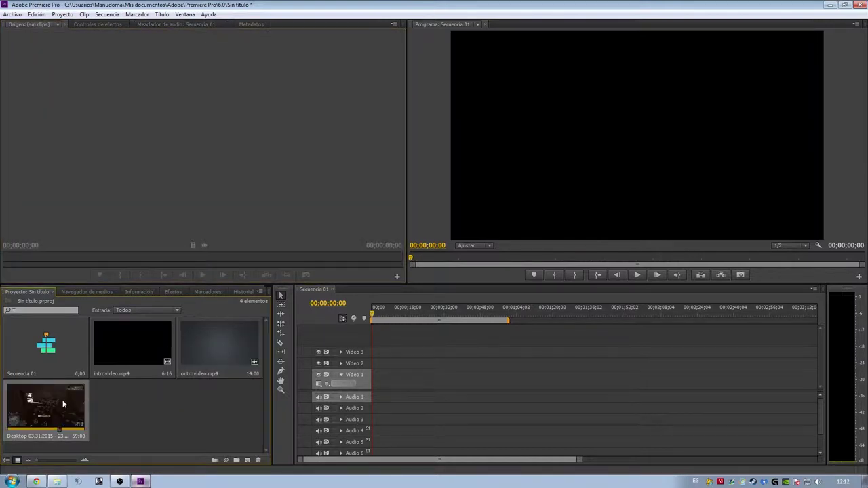
Step: Place introvideo.mp4 then the gameplay clip at the start of Video 1 and play them
mouse_move(124, 339)
mouse_down()
mouse_move(472, 367)
mouse_move(378, 375)
mouse_up()
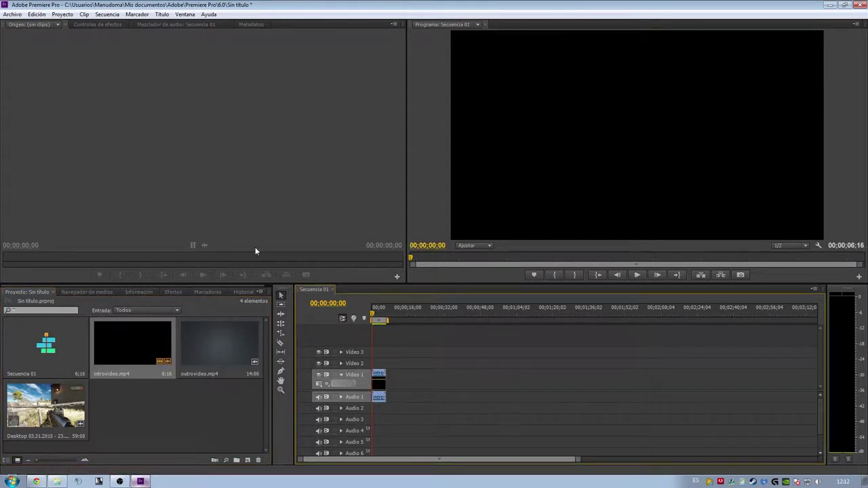
click(191, 398)
mouse_move(74, 406)
mouse_down()
mouse_move(497, 289)
mouse_move(392, 377)
mouse_up()
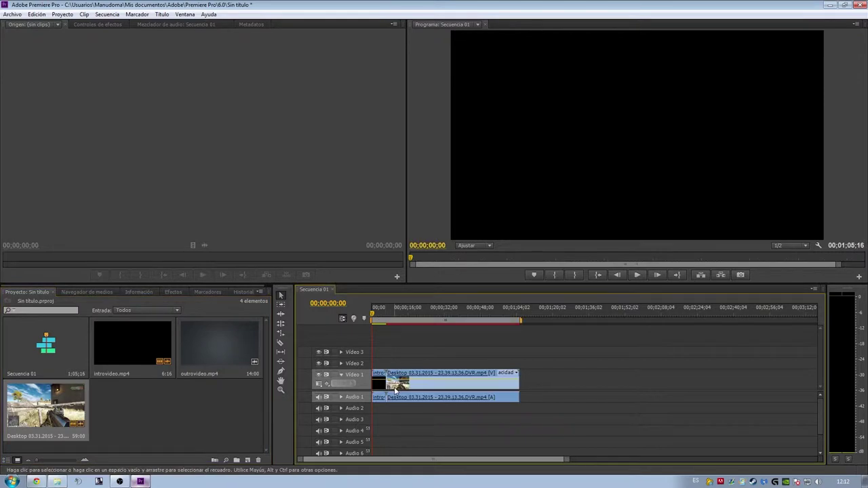
drag(566, 459, 490, 460)
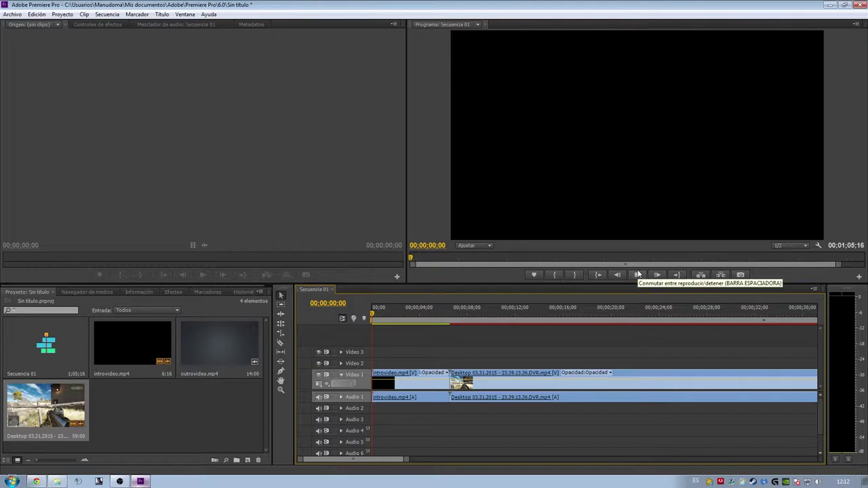
click(638, 274)
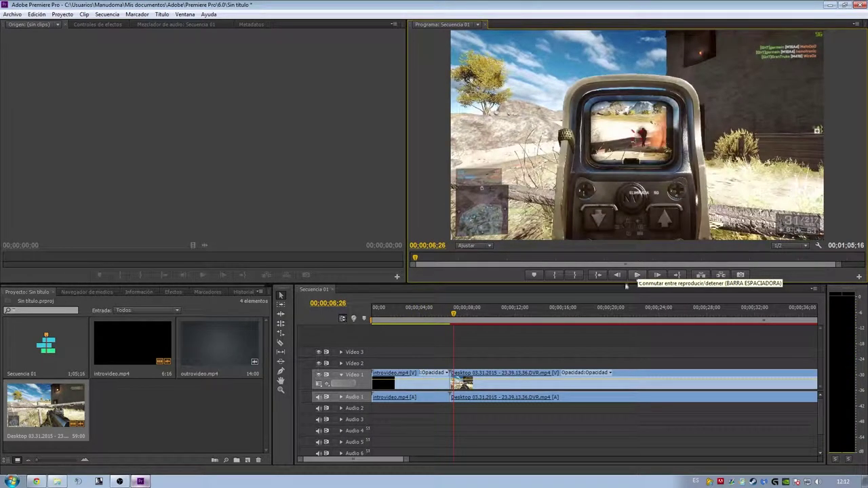
click(459, 384)
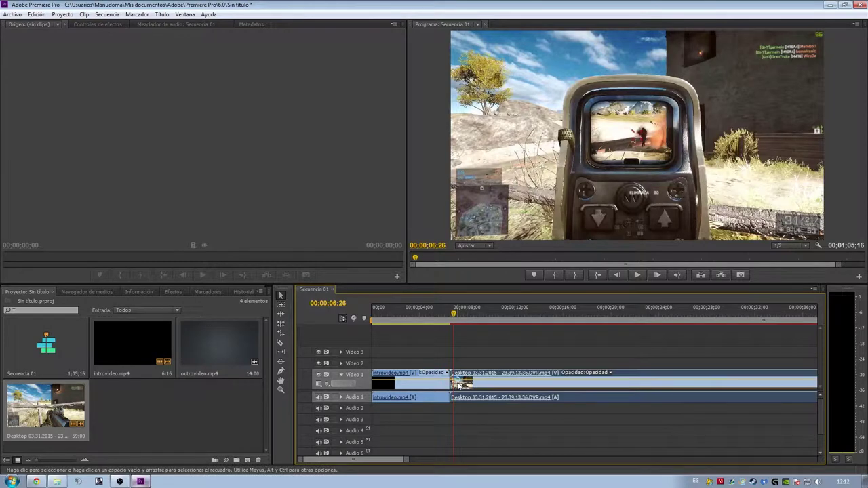
Step: Apply the default video transition at the intro-gameplay join, accepting the insufficient-media warning
right_click(458, 384)
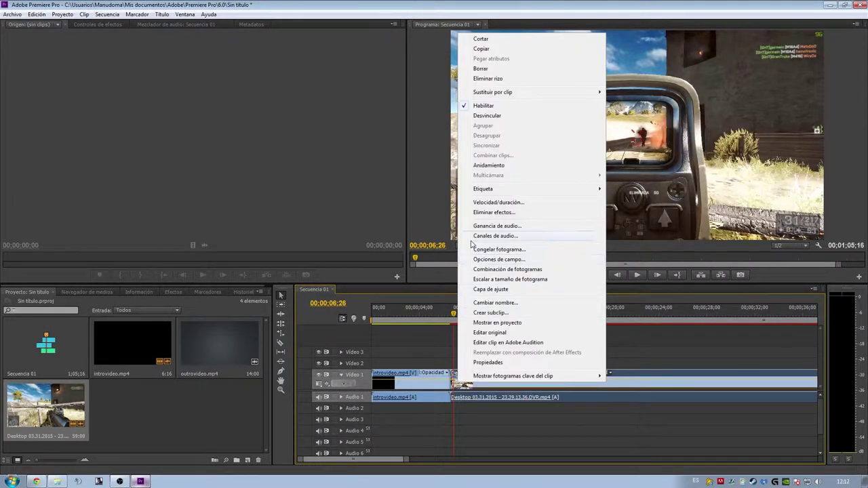
click(401, 4)
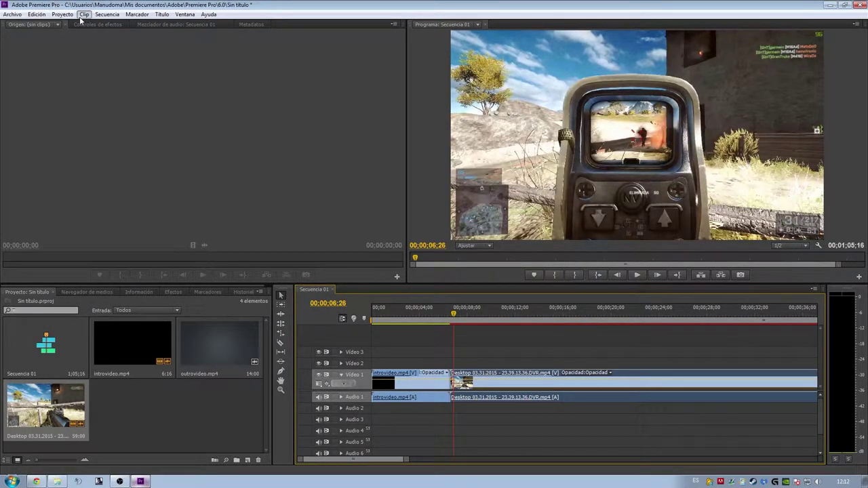
click(83, 14)
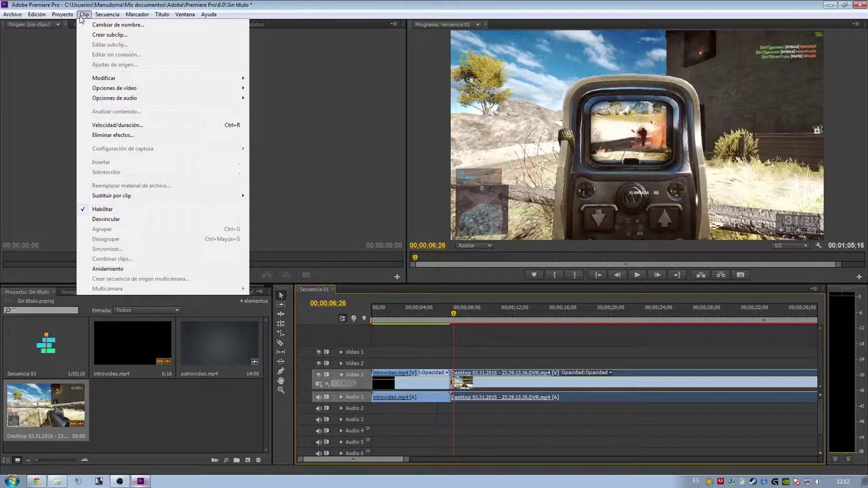
click(106, 14)
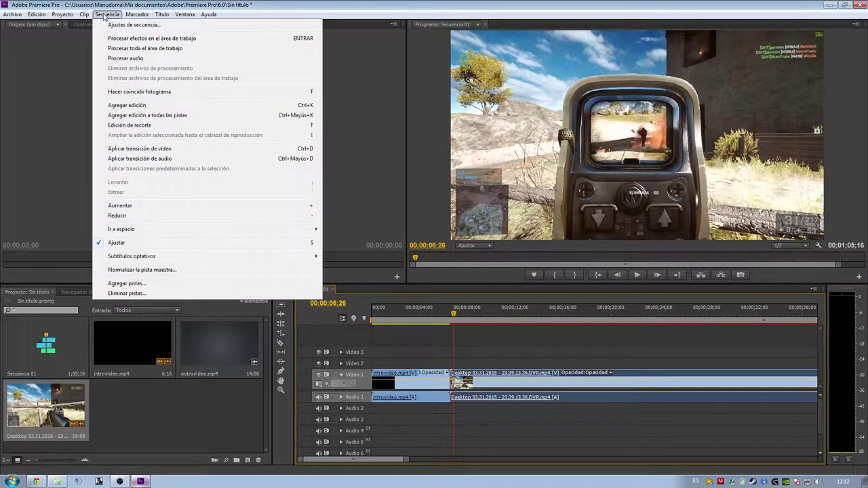
click(188, 151)
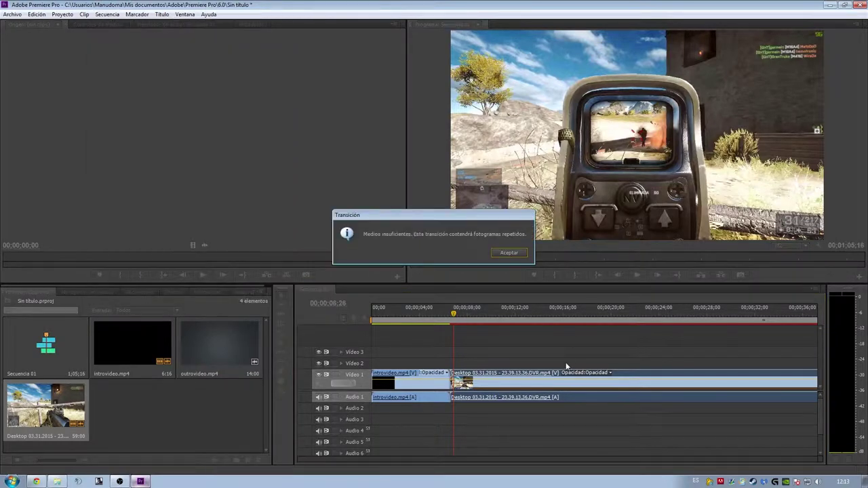
click(501, 253)
Step: Apply the default audio transition at the same join
click(62, 14)
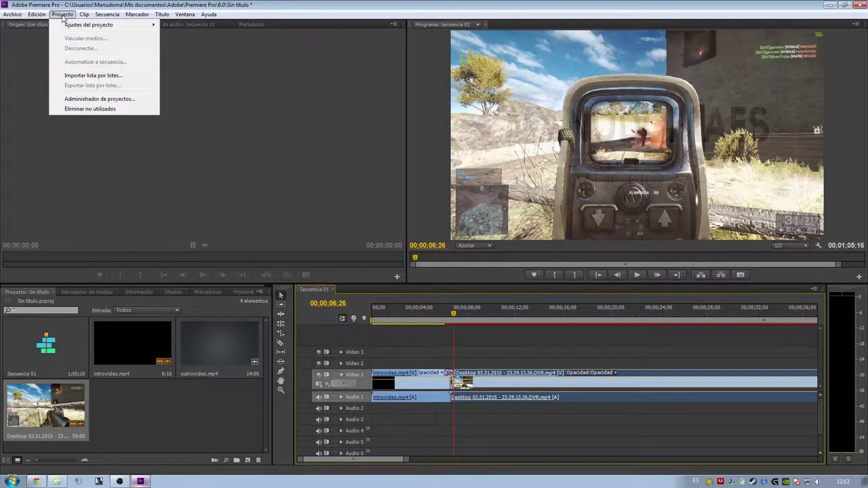
mouse_move(106, 15)
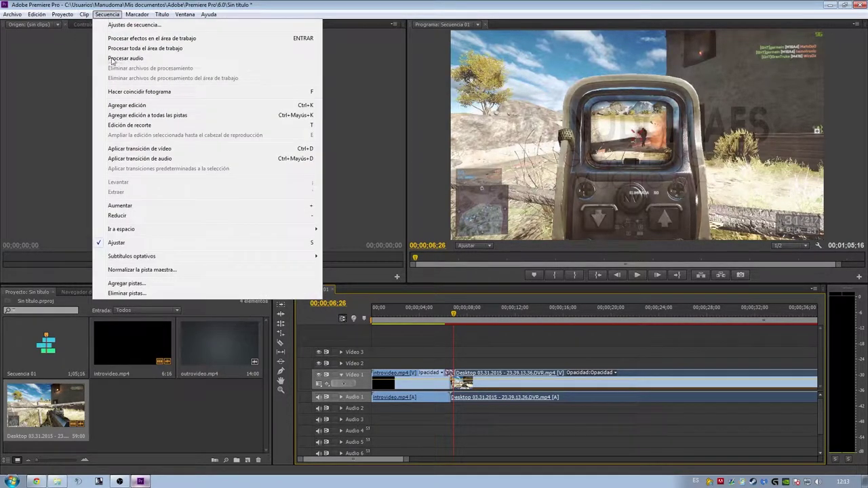
click(175, 160)
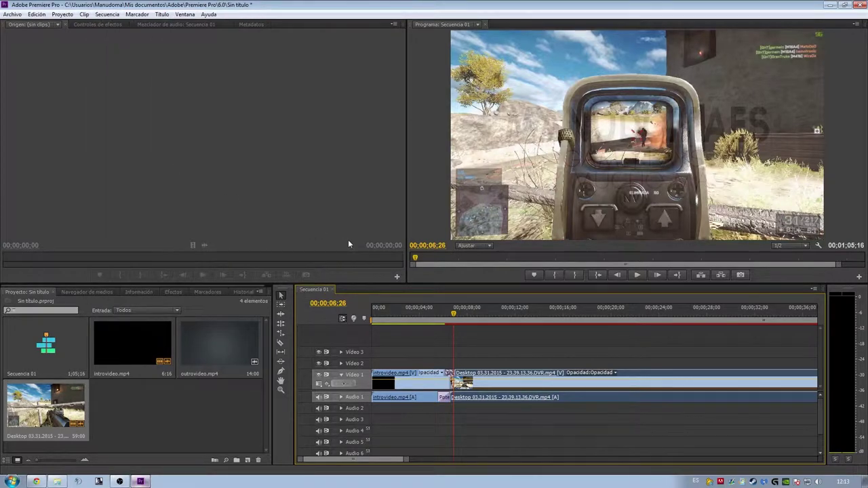
click(442, 400)
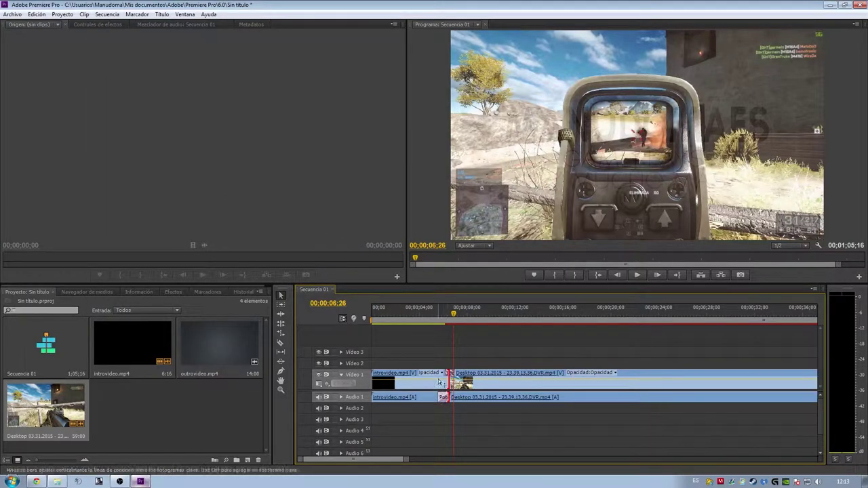
click(430, 315)
key(space)
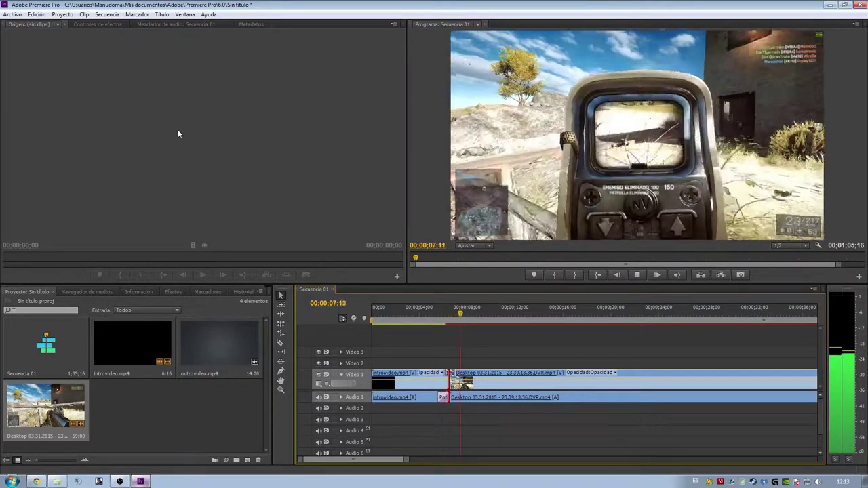
right_click(193, 130)
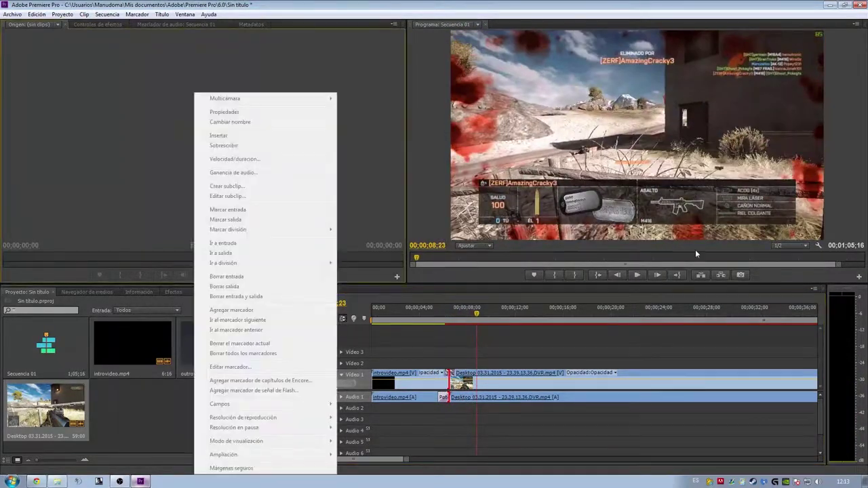
click(454, 336)
key(space)
click(436, 312)
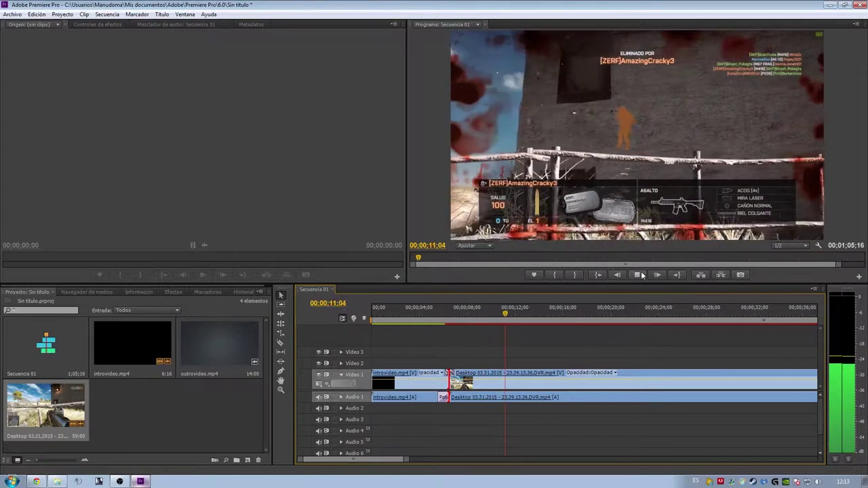
Step: Razor the gameplay clip near 00:00:12, delete the opening piece, and close the gap to the intro
click(590, 265)
scroll(572, 400, down, 5)
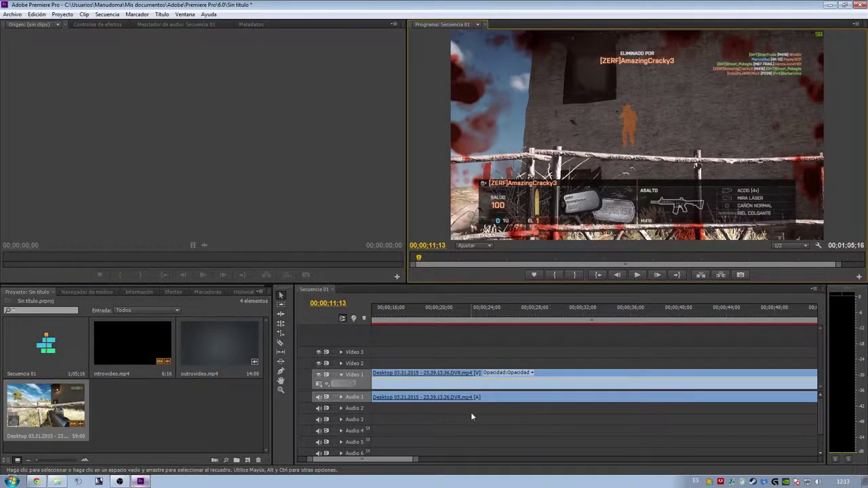
scroll(360, 462, up, 5)
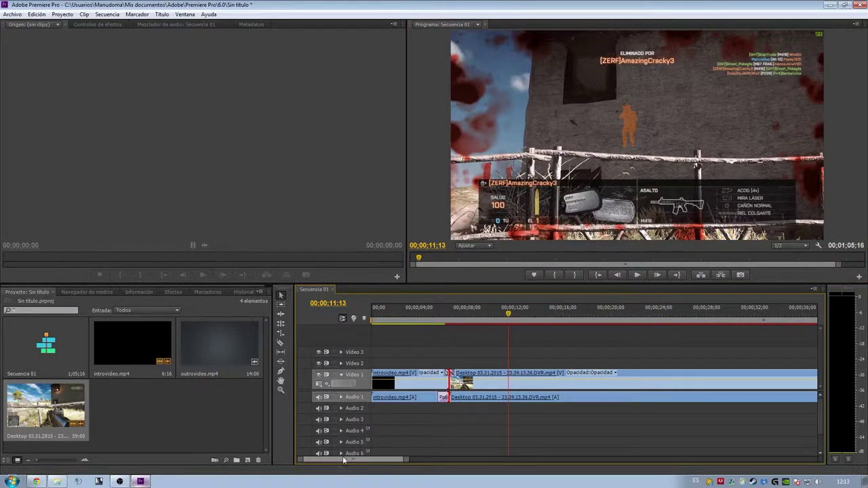
click(280, 344)
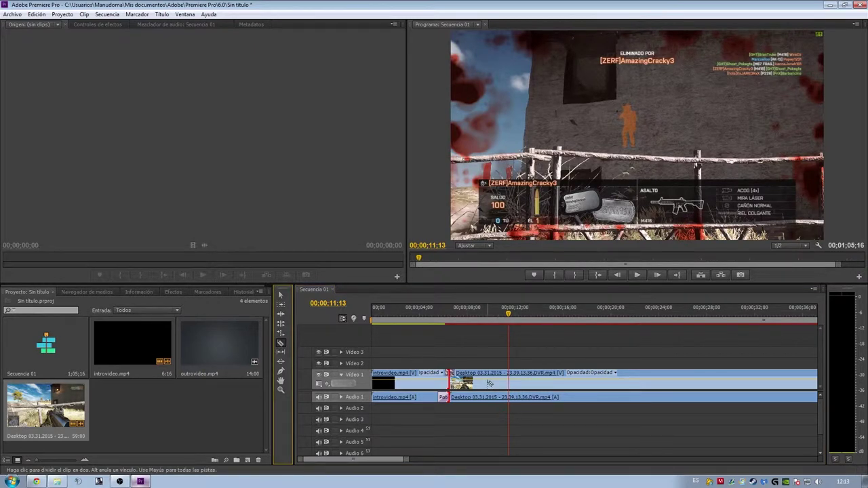
click(532, 383)
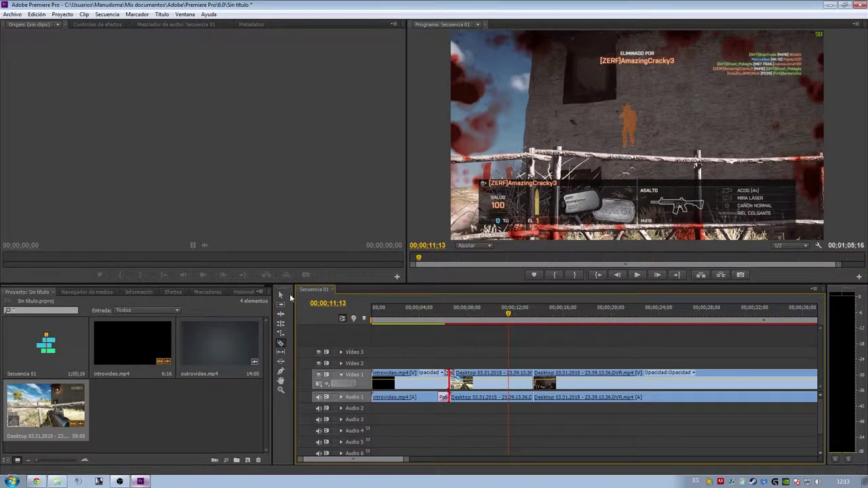
click(280, 296)
click(488, 382)
key(Delete)
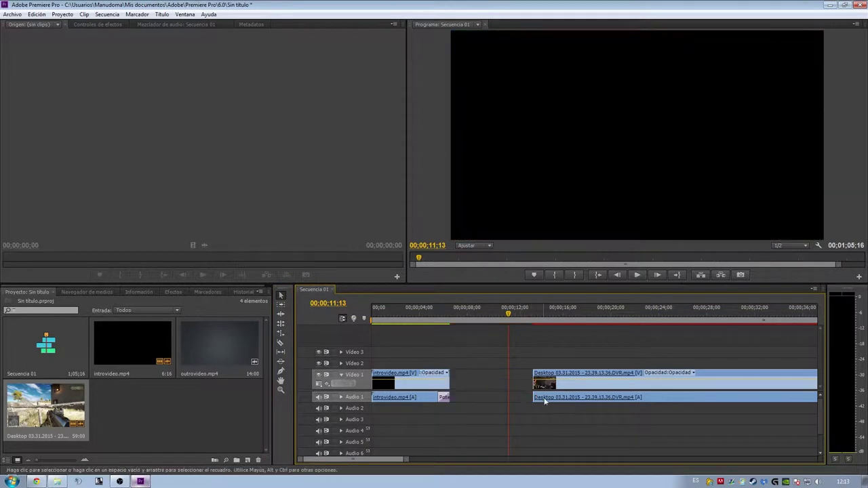
drag(572, 386, 490, 384)
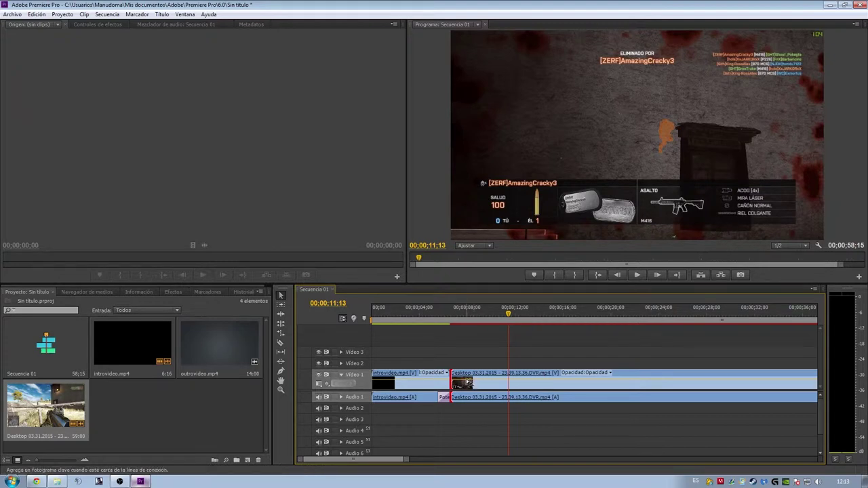
click(479, 384)
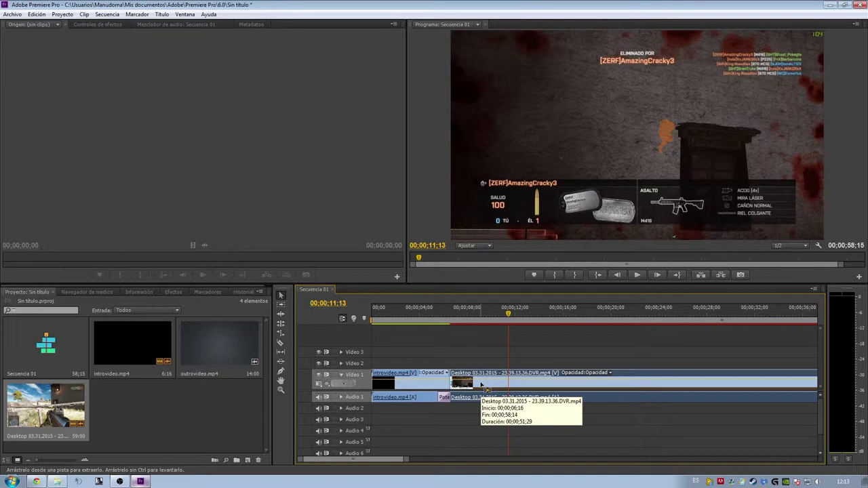
click(106, 15)
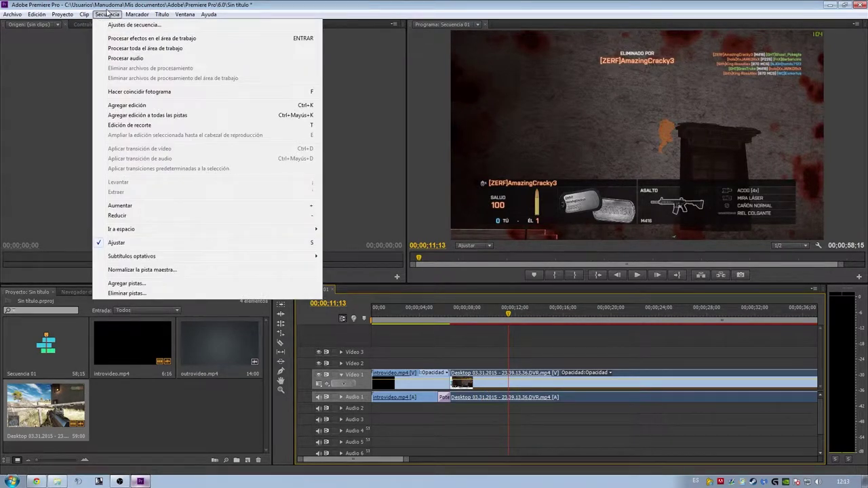
click(107, 14)
click(479, 385)
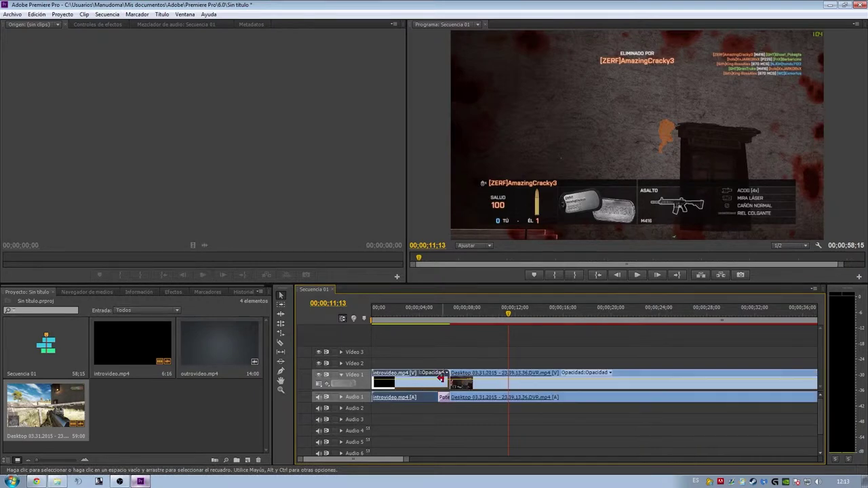
drag(469, 318, 442, 317)
key(space)
drag(512, 390, 534, 395)
right_click(453, 377)
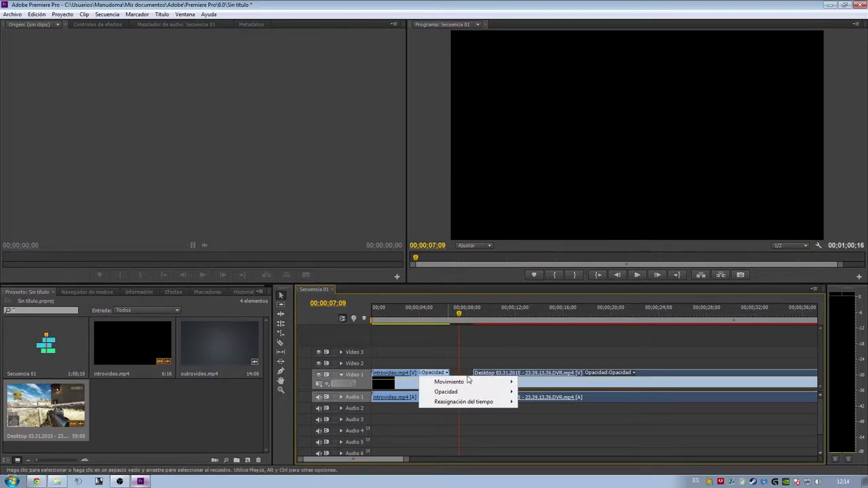
mouse_move(571, 386)
mouse_down()
mouse_move(535, 388)
mouse_move(548, 387)
mouse_up()
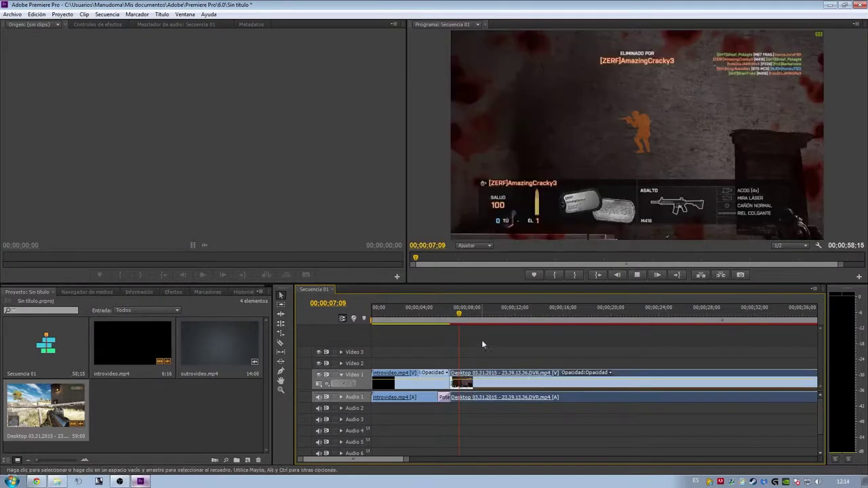
key(space)
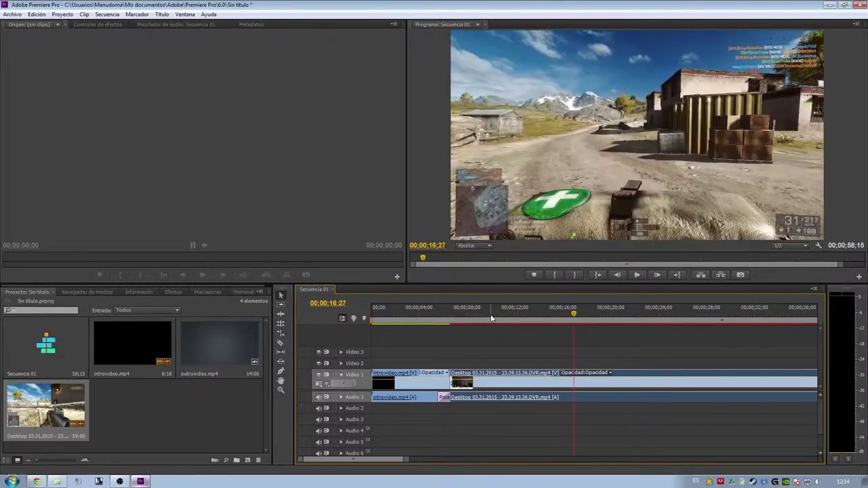
Step: Add a default video transition at 00:00:06:16, preview it, and place outrovideo.mp4 after the gameplay
click(576, 316)
drag(576, 317, 451, 311)
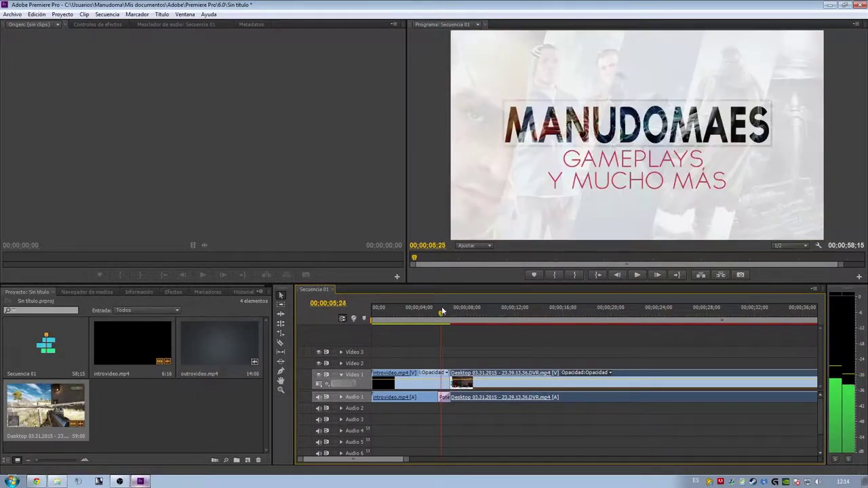
key(ctrl+d)
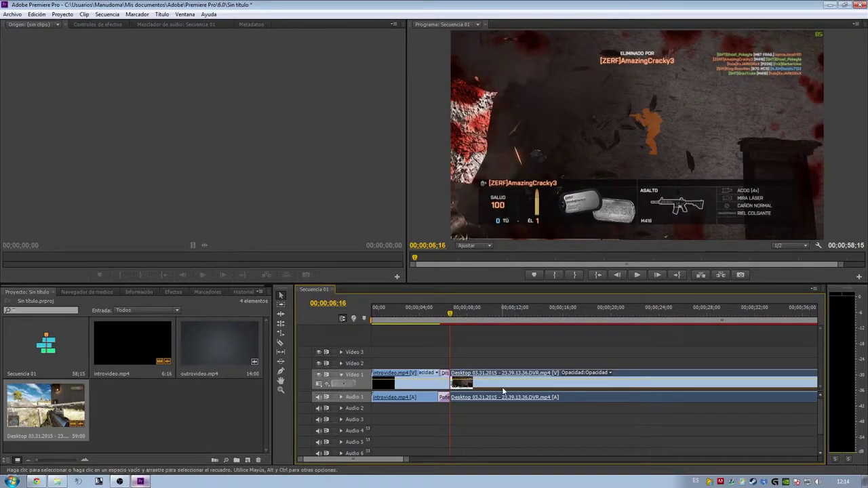
click(438, 384)
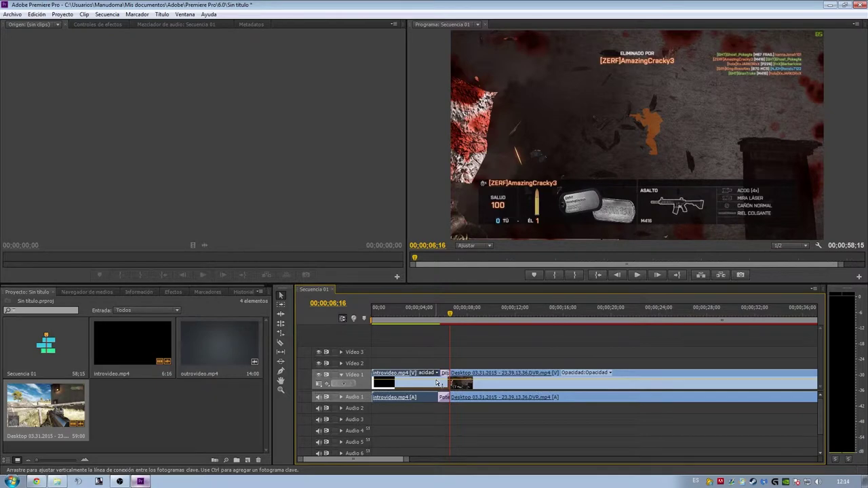
key(shift+k)
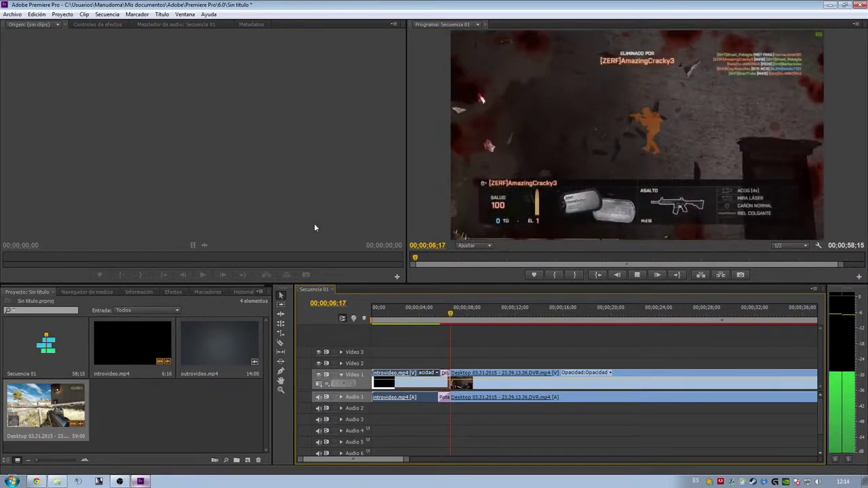
key(space)
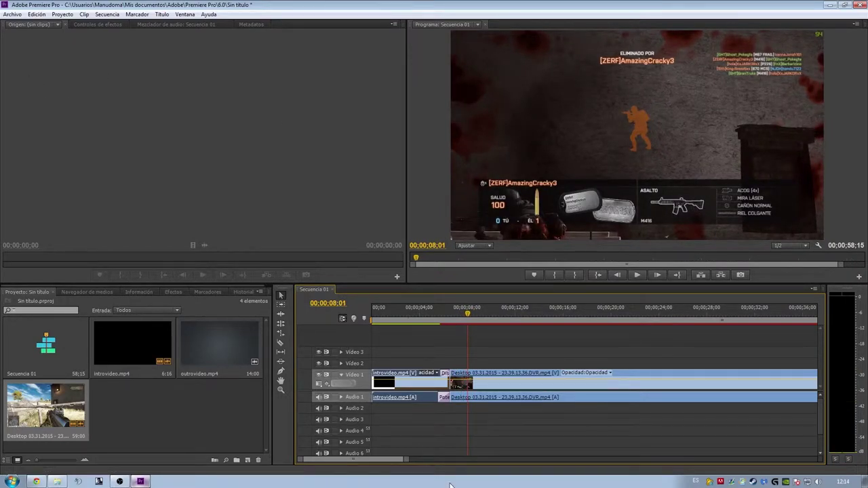
drag(368, 460, 388, 463)
drag(218, 358, 641, 401)
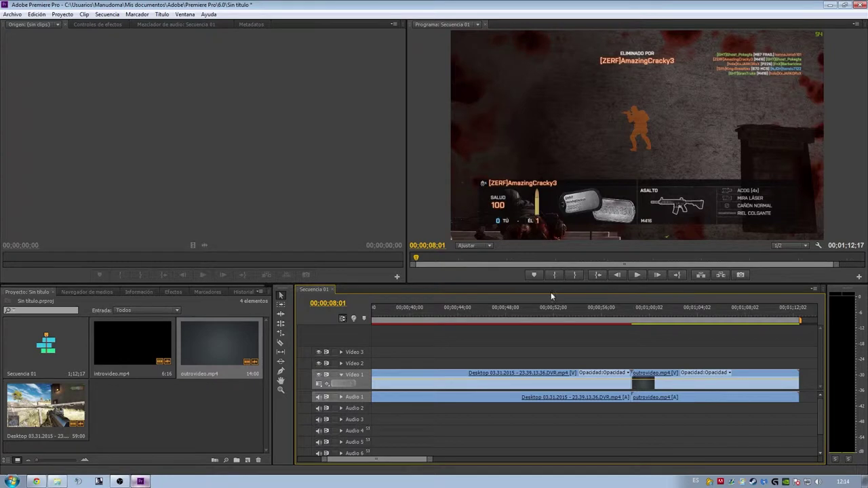
Step: Play from just before the outro into the GRACIAS POR VERLO ending and scrub across the cut
click(659, 389)
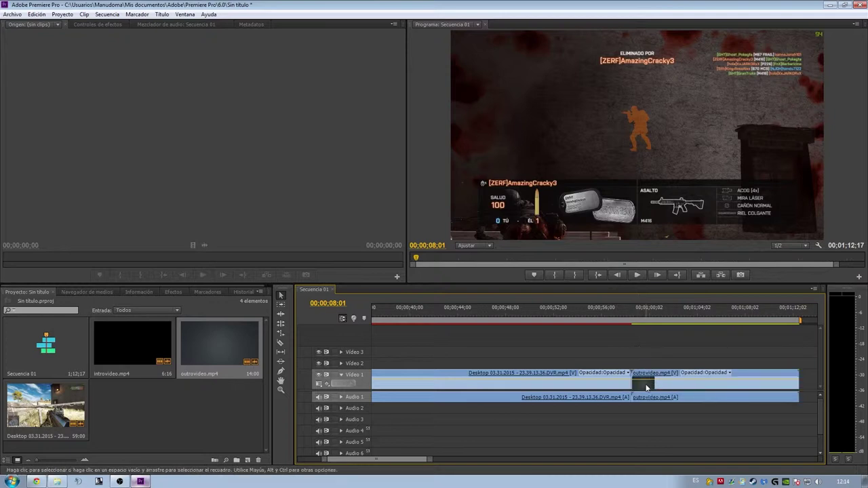
click(106, 14)
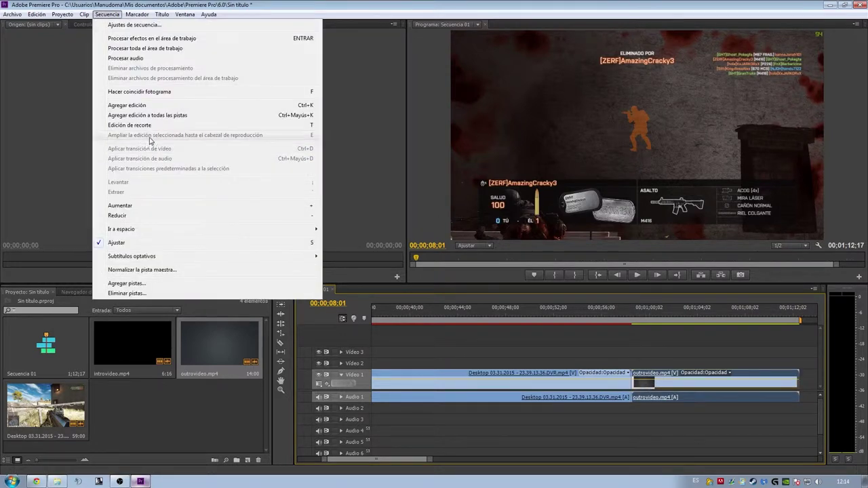
key(Escape)
right_click(654, 385)
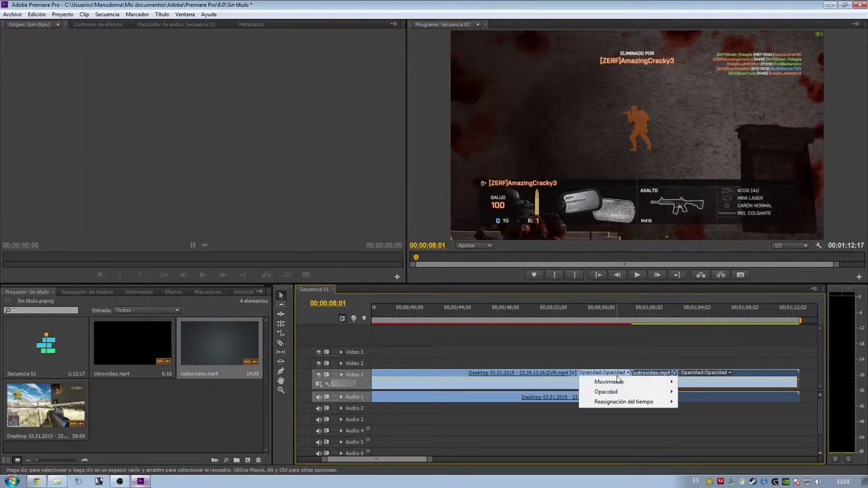
click(569, 328)
click(614, 316)
key(space)
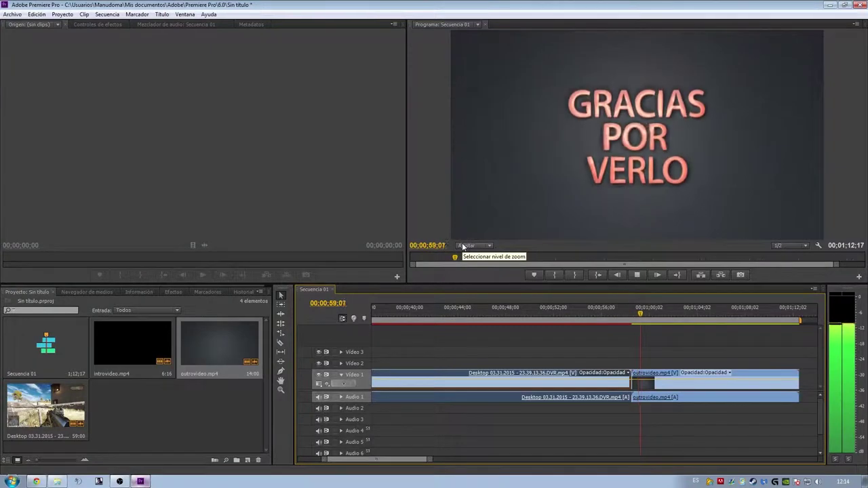
key(space)
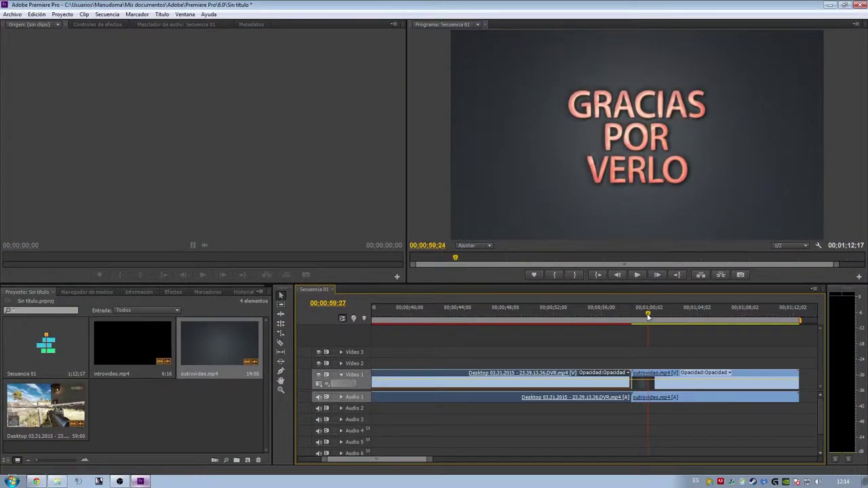
drag(648, 316, 655, 316)
click(669, 390)
right_click(669, 390)
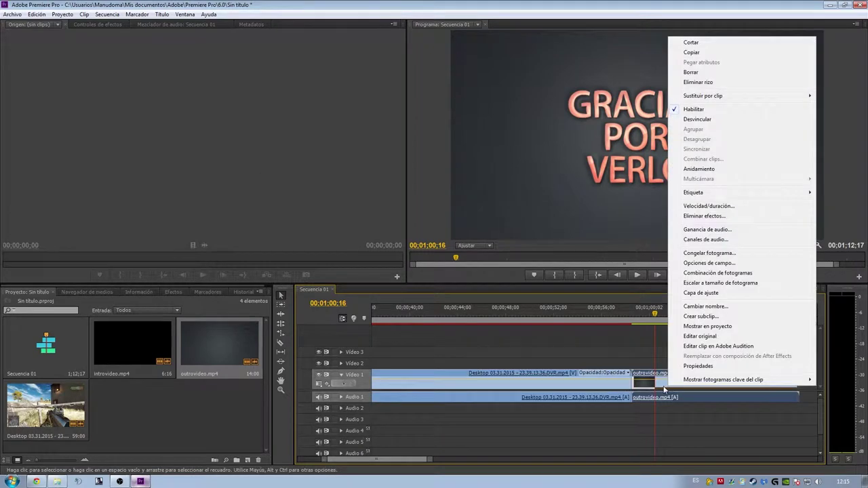
Step: Check the outrovideo.mp4 and gameplay clip details on the timeline
click(665, 390)
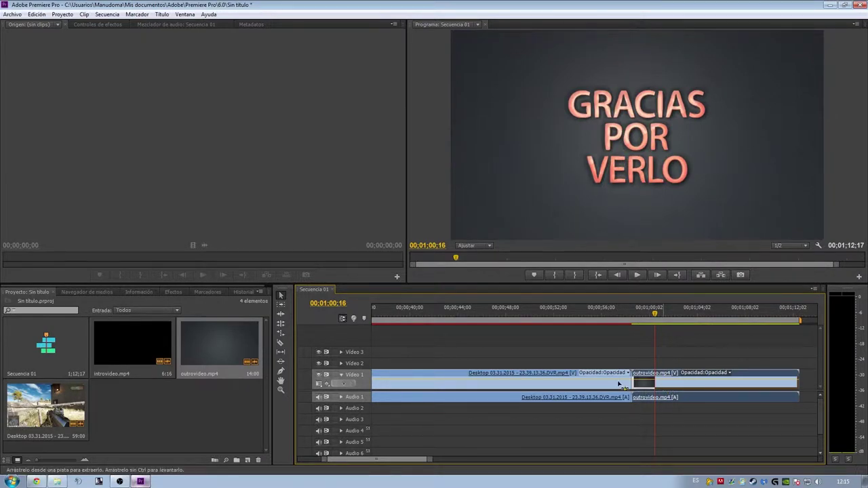
click(637, 385)
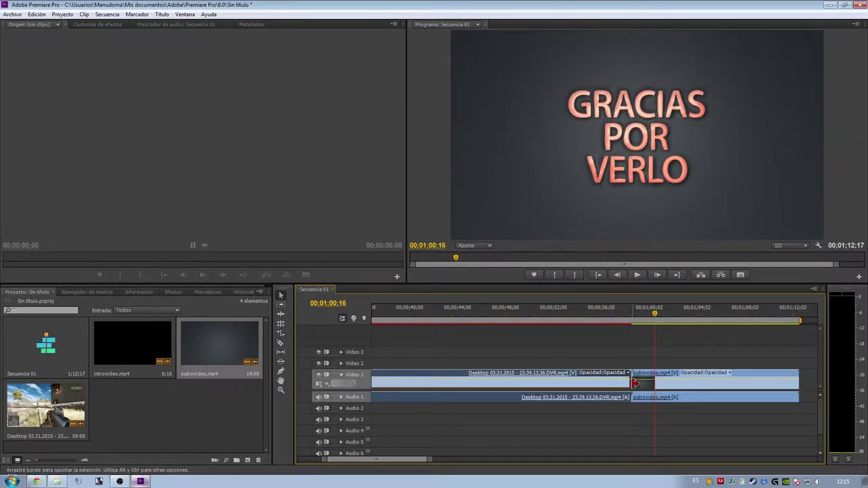
click(638, 385)
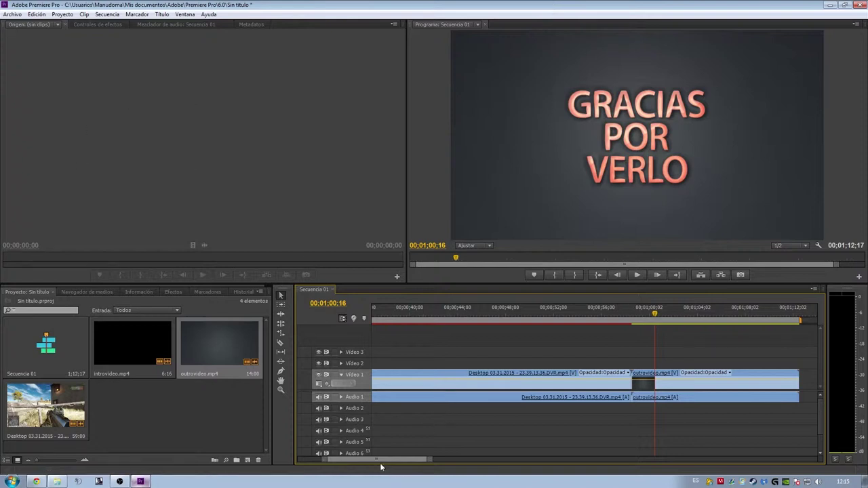
drag(373, 460, 347, 461)
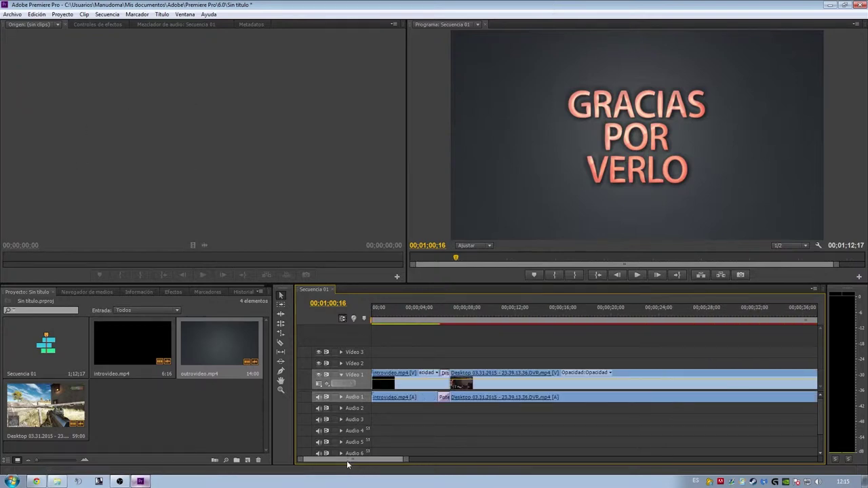
click(553, 395)
right_click(570, 396)
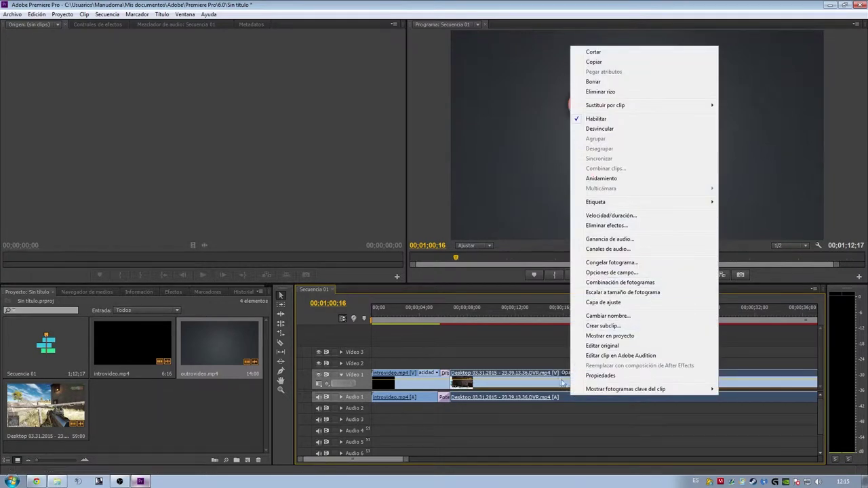
click(578, 399)
Step: Replay the intro-to-gameplay cut from 00:00:07:04 and bring up the gameplay audio's options
click(458, 319)
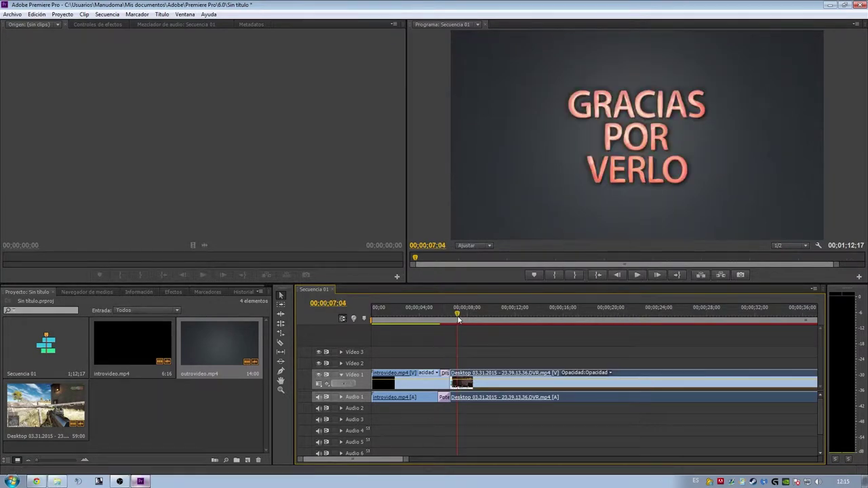
key(space)
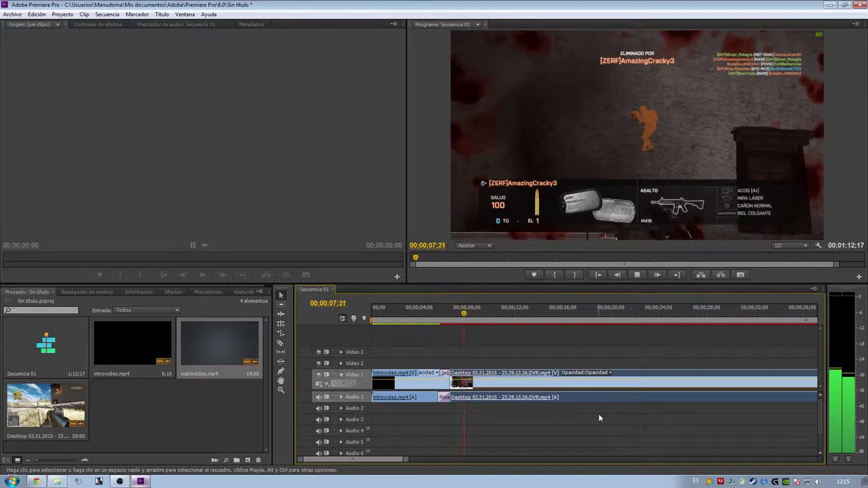
key(space)
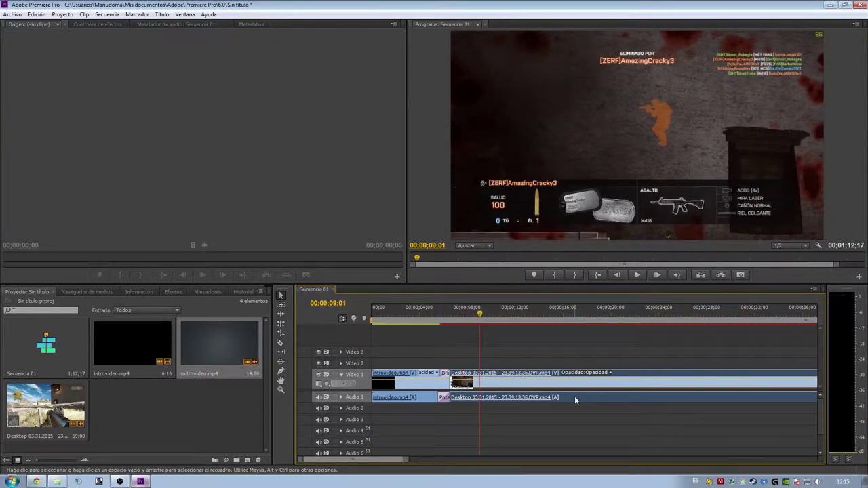
right_click(575, 399)
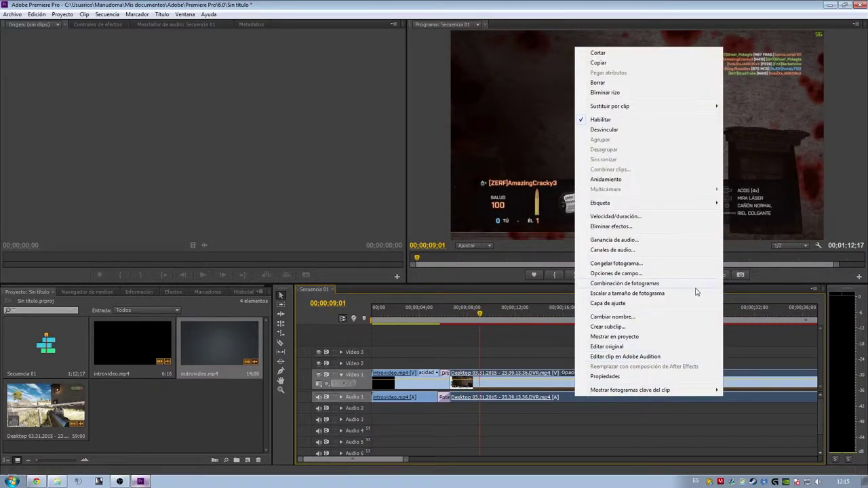
Step: Send the gameplay audio to Adobe Audition with 'Editar clip en Adobe Audition'
click(677, 357)
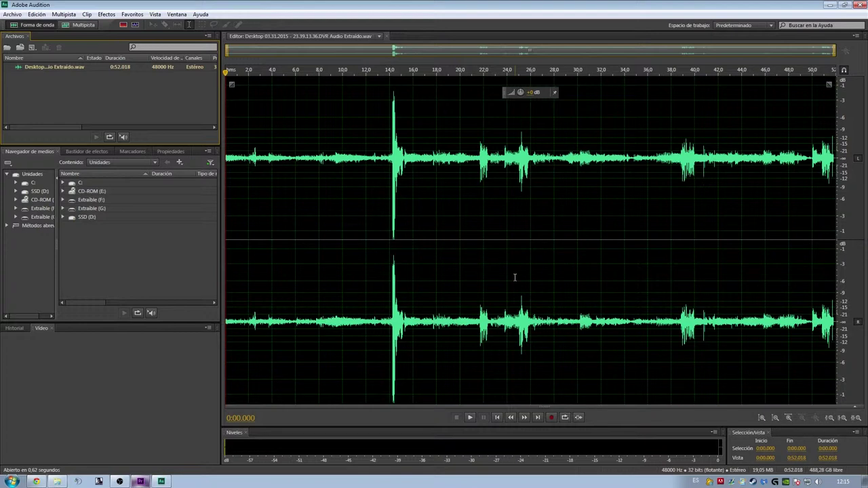
Step: Select and play back candidate quiet stretches of the gameplay audio to find silence
drag(295, 226, 284, 227)
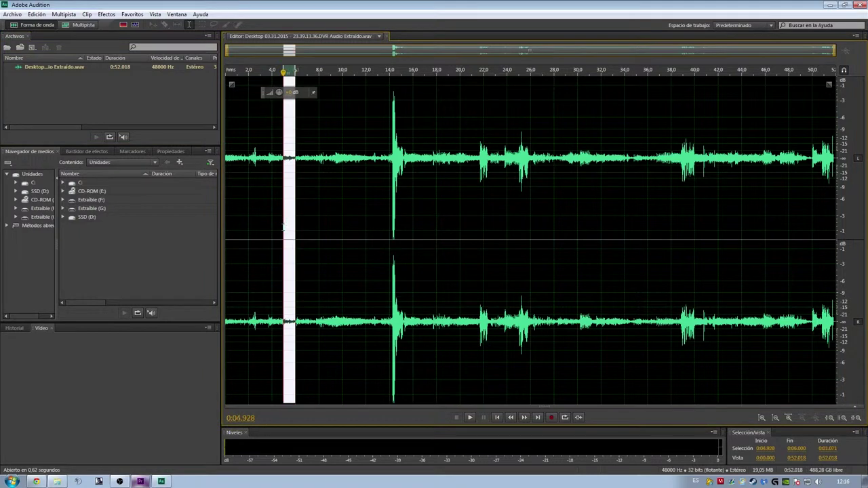
key(space)
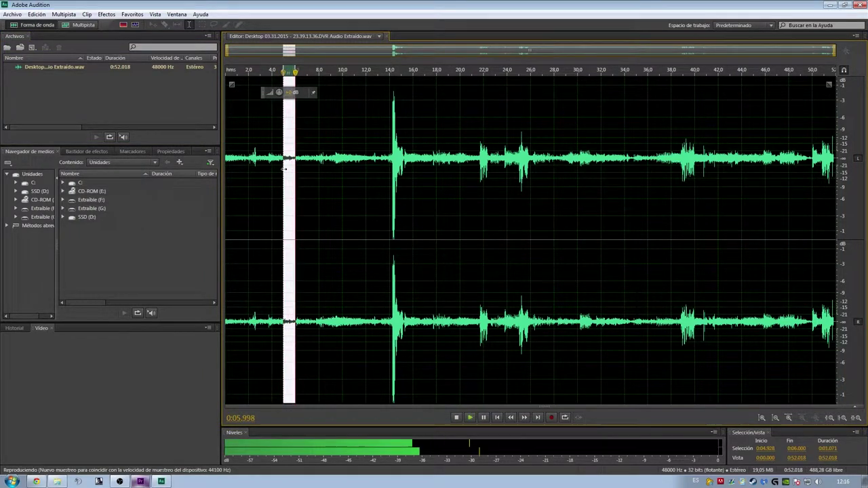
key(space)
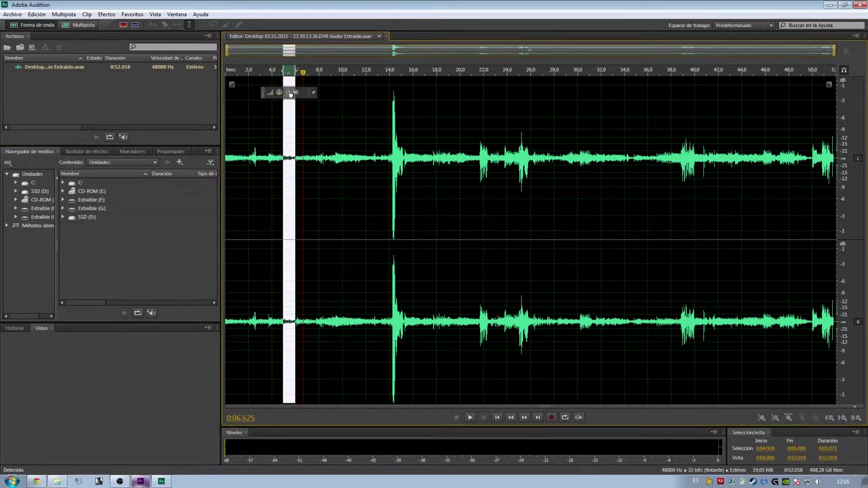
key(space)
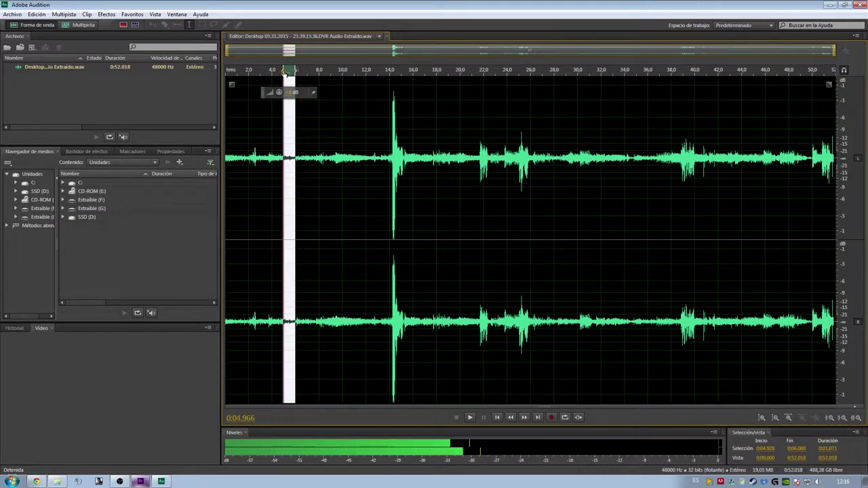
key(space)
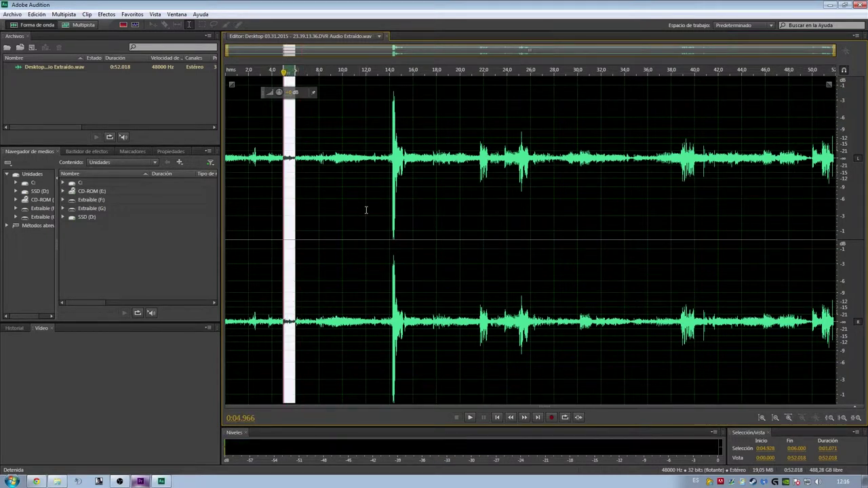
drag(379, 209, 232, 210)
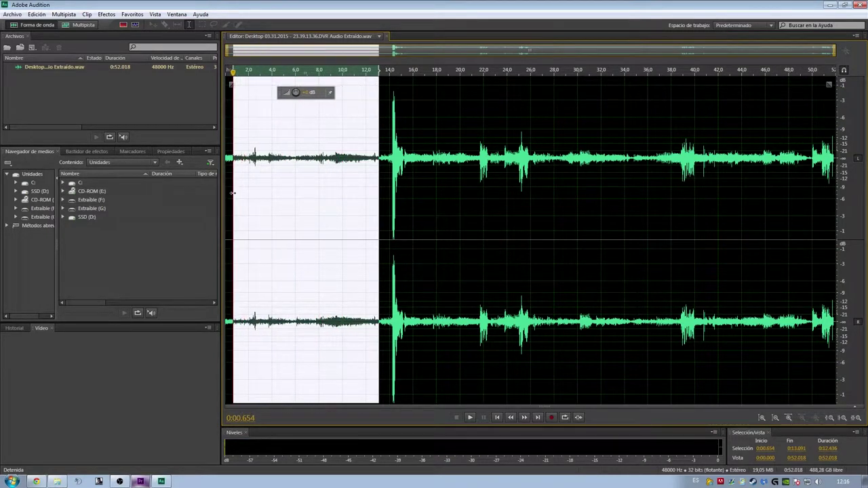
key(space)
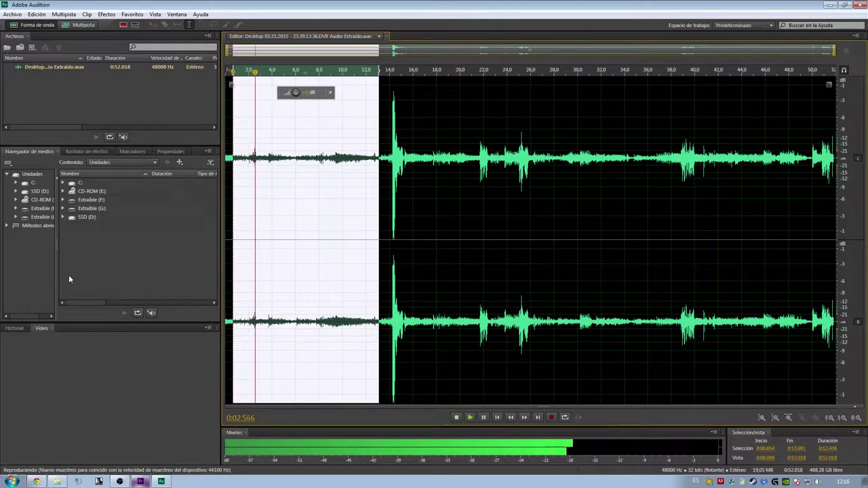
click(272, 234)
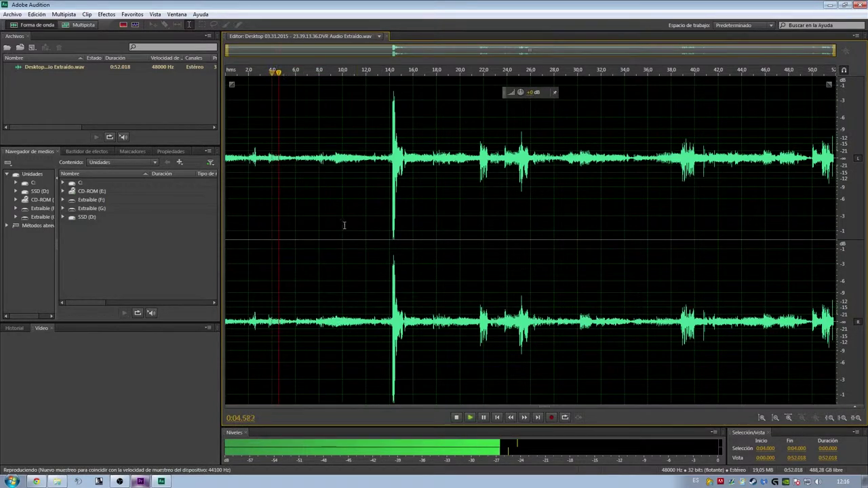
Step: Capture a noise print from the 4.0–7.5 s quiet section, then open Noise Reduction settings
drag(273, 226, 312, 223)
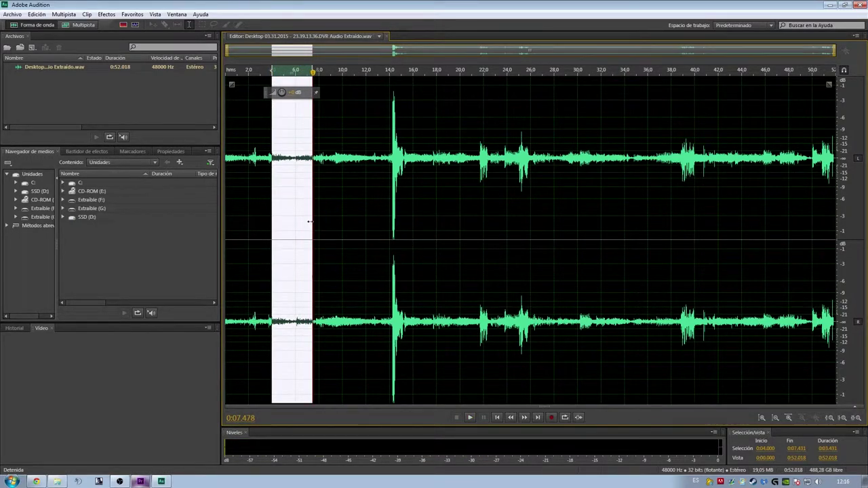
key(ctrl+alt+m)
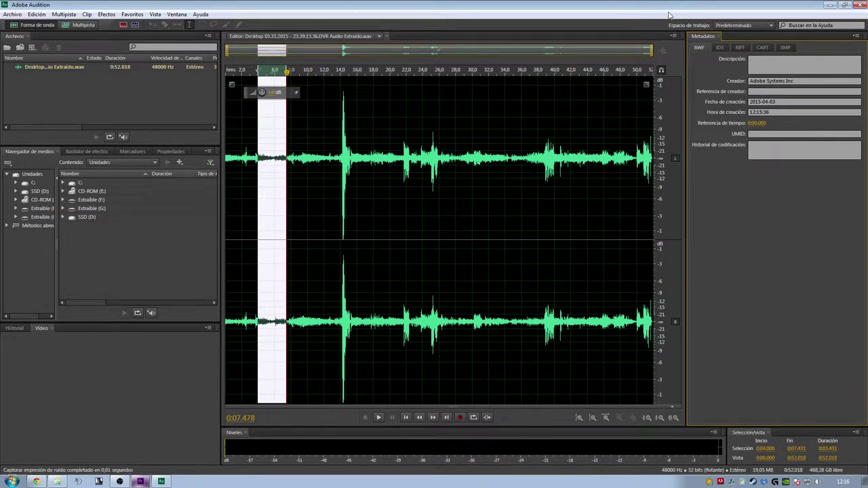
click(722, 38)
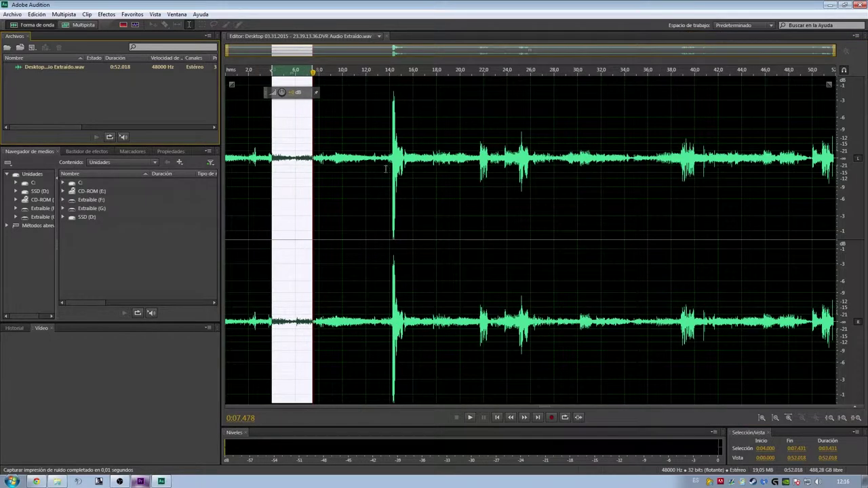
click(291, 203)
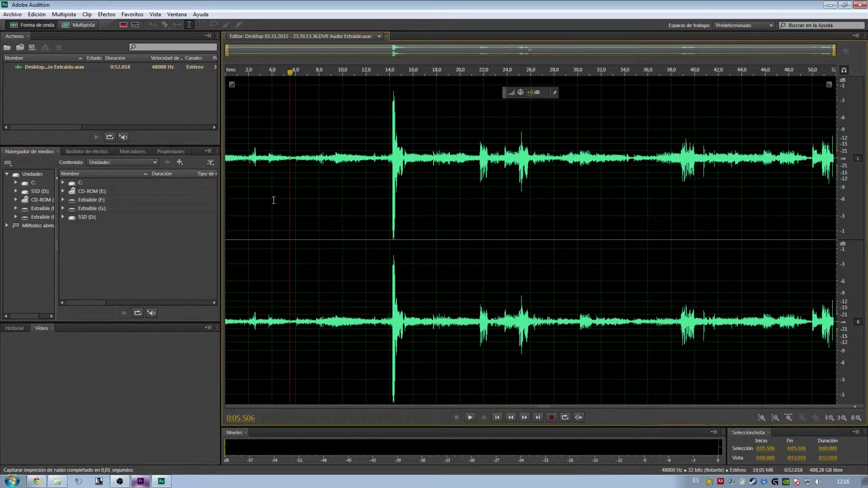
key(ctrl+shift+p)
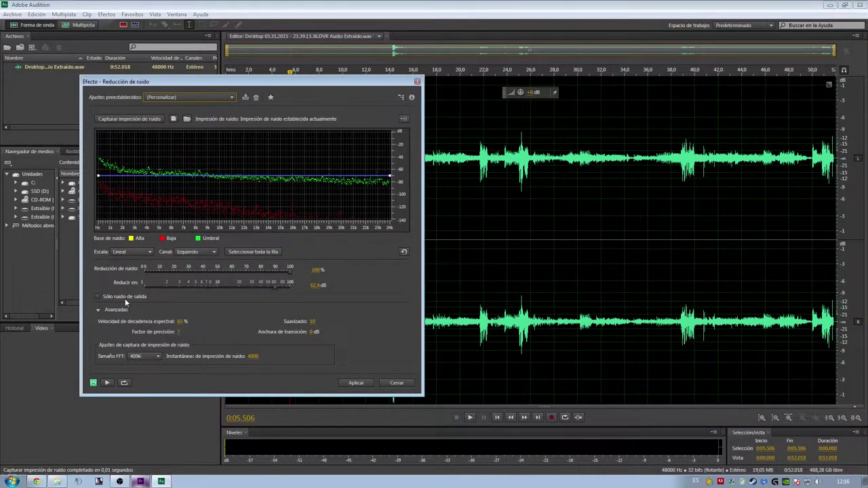
Step: Preview noise reduction at 86%, 6% and 0%, then close the effect without applying it
click(108, 382)
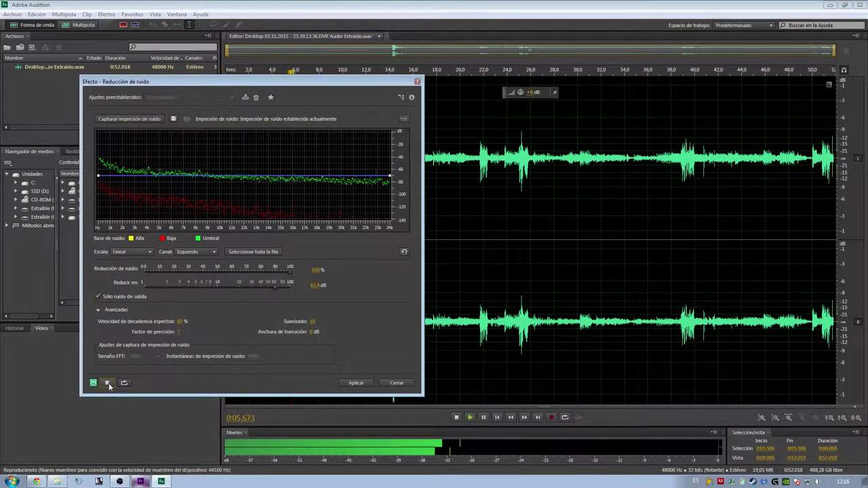
mouse_move(284, 86)
mouse_down()
mouse_move(761, 86)
mouse_move(710, 77)
mouse_up()
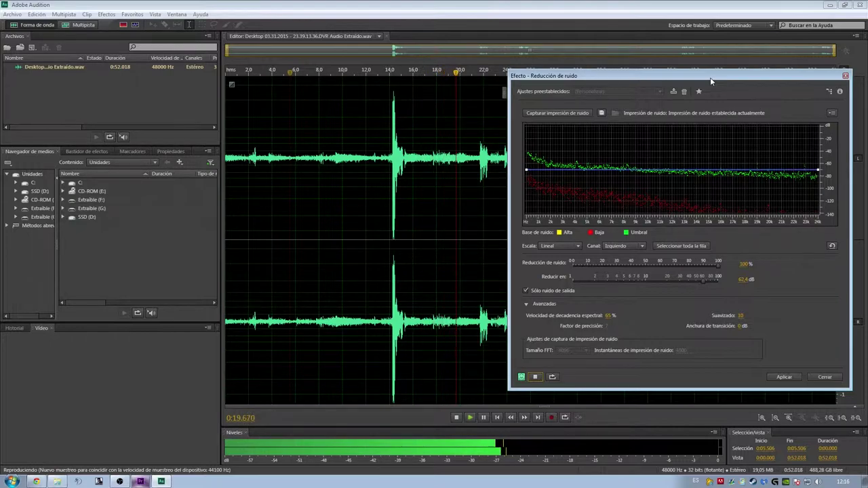
mouse_move(710, 77)
mouse_down()
mouse_move(137, 103)
mouse_move(258, 45)
mouse_up()
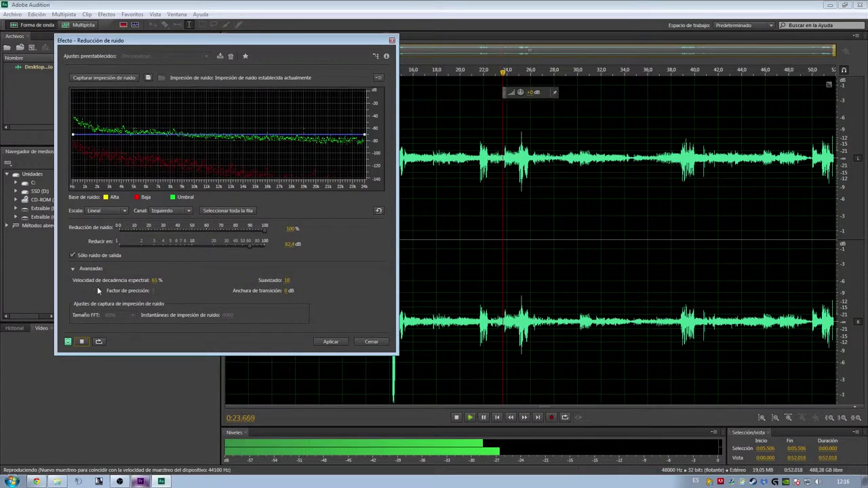
click(73, 255)
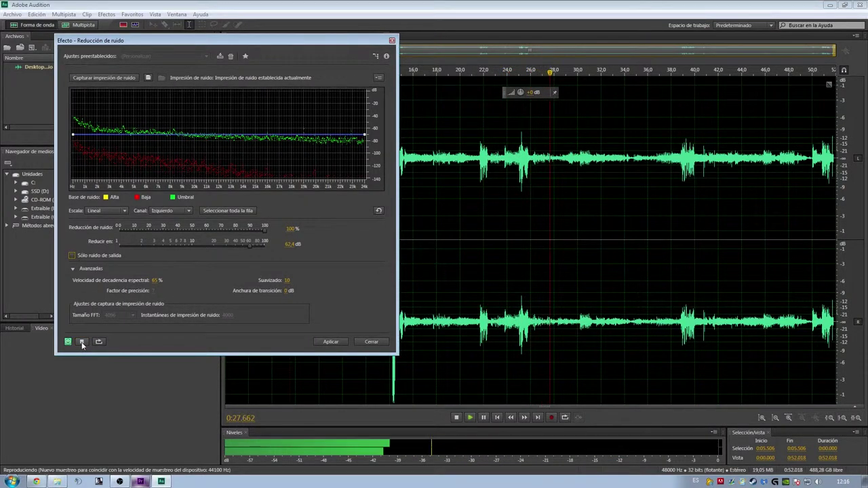
mouse_move(264, 229)
mouse_down()
mouse_move(146, 236)
mouse_move(80, 228)
mouse_up()
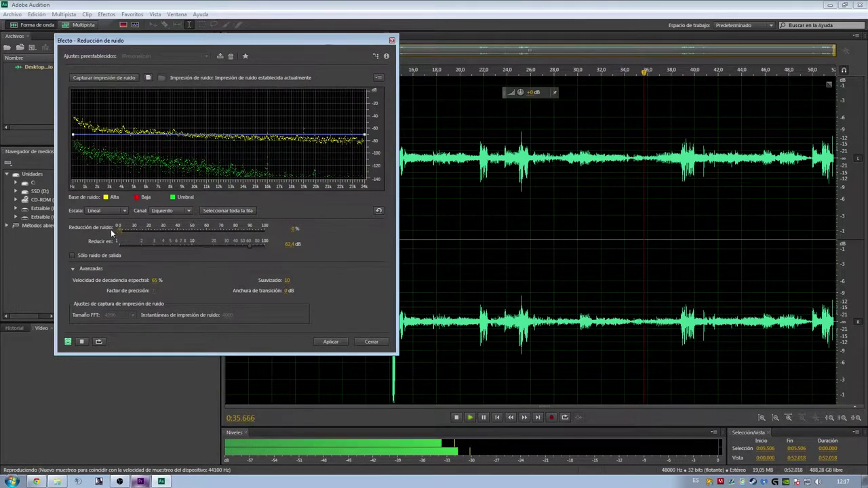
drag(121, 232, 128, 231)
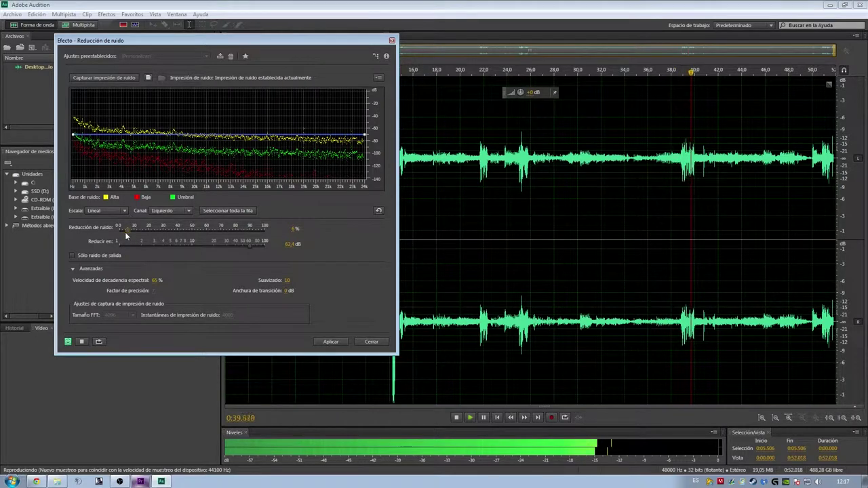
drag(129, 232, 72, 230)
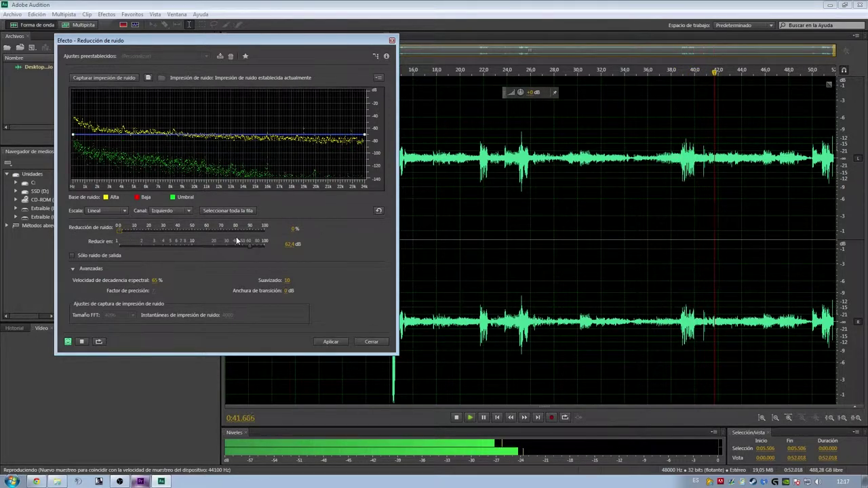
click(371, 341)
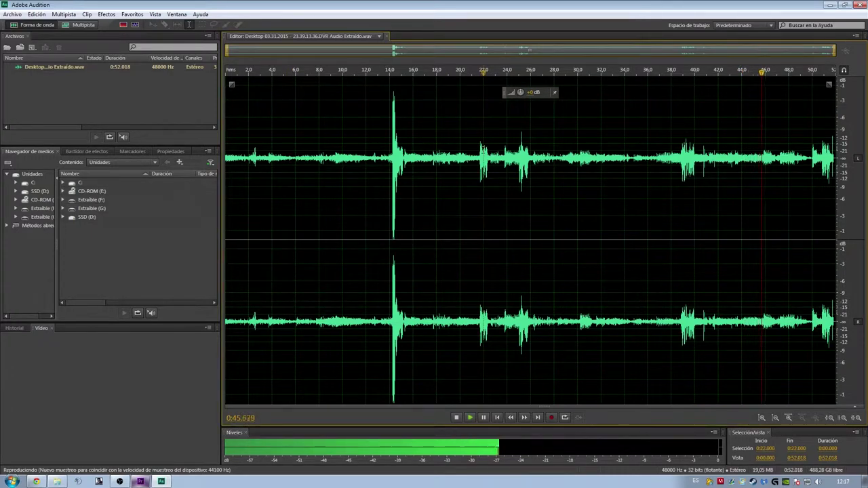
Step: Delete all the extracted audio, dismiss the sample-rate warnings, and launch Audacity from the desktop
key(Delete)
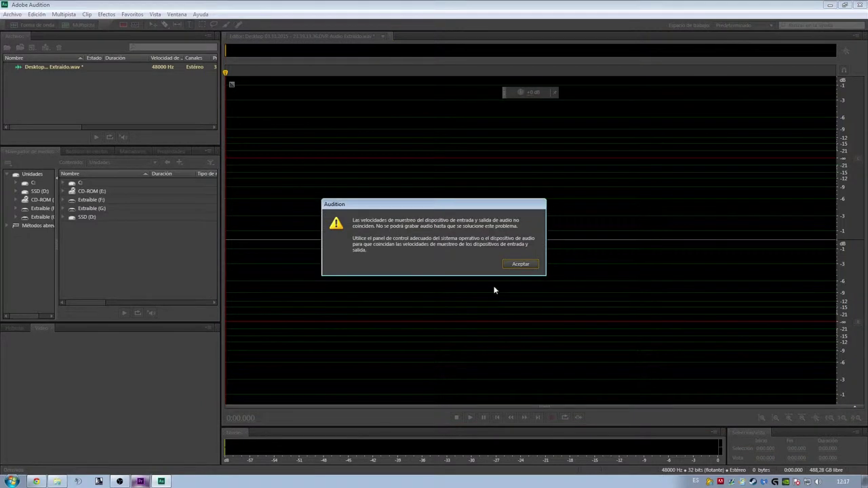
click(533, 268)
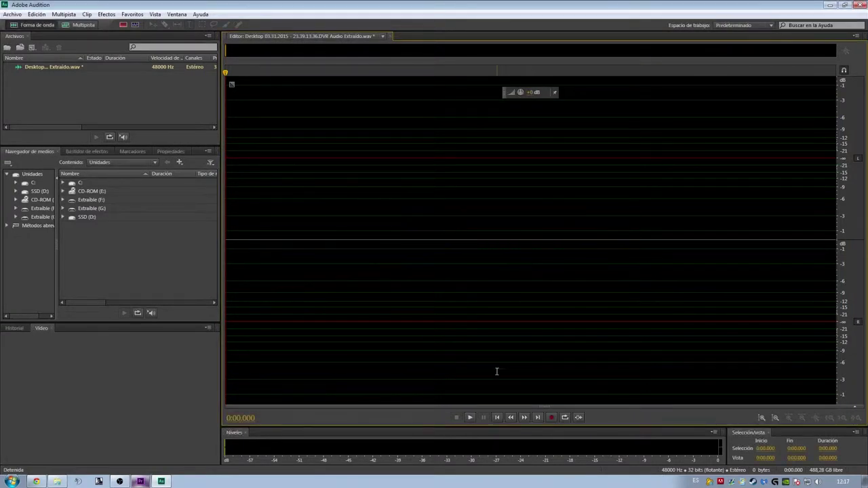
click(551, 418)
click(521, 265)
click(60, 119)
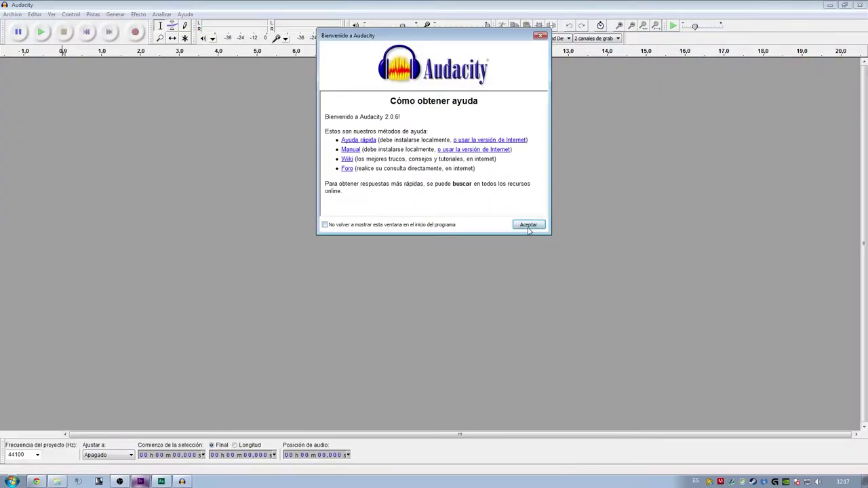
Step: Dismiss the Audacity welcome message and record about 17 seconds of new audio
click(528, 225)
key(r)
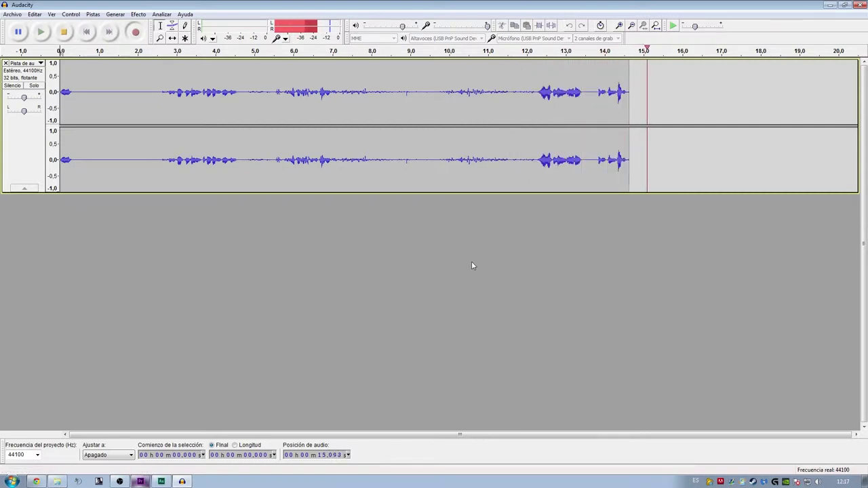
click(68, 33)
Step: Export the recording as the WAV file 'xD' in Mi música, then close Audacity
click(11, 15)
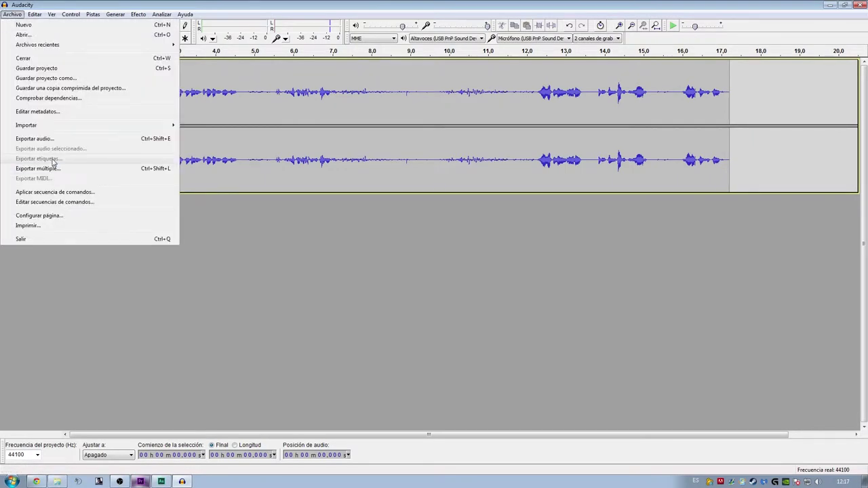
click(34, 138)
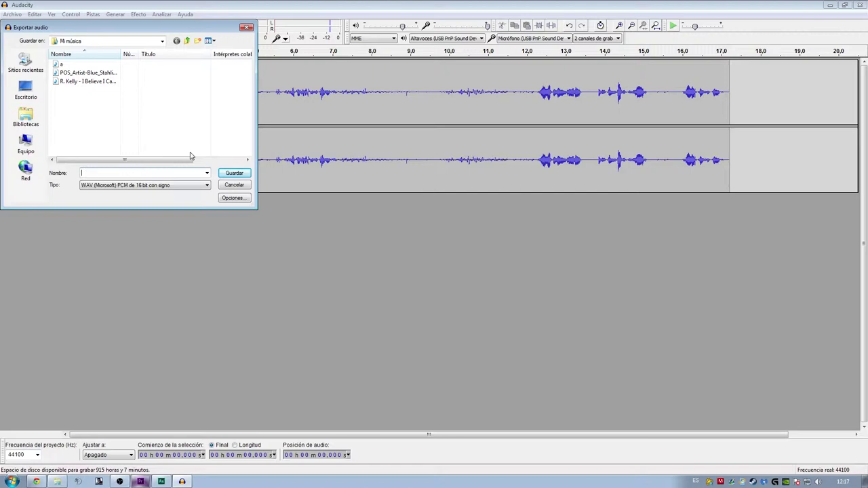
drag(125, 31, 355, 174)
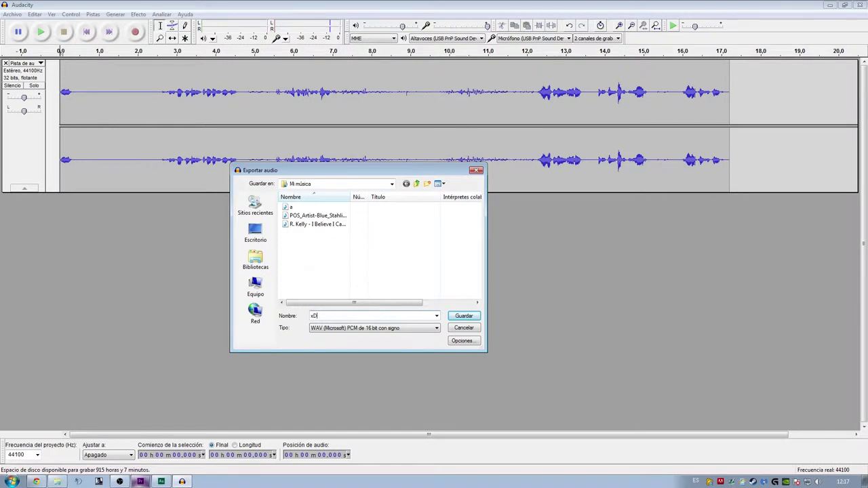
key(Return)
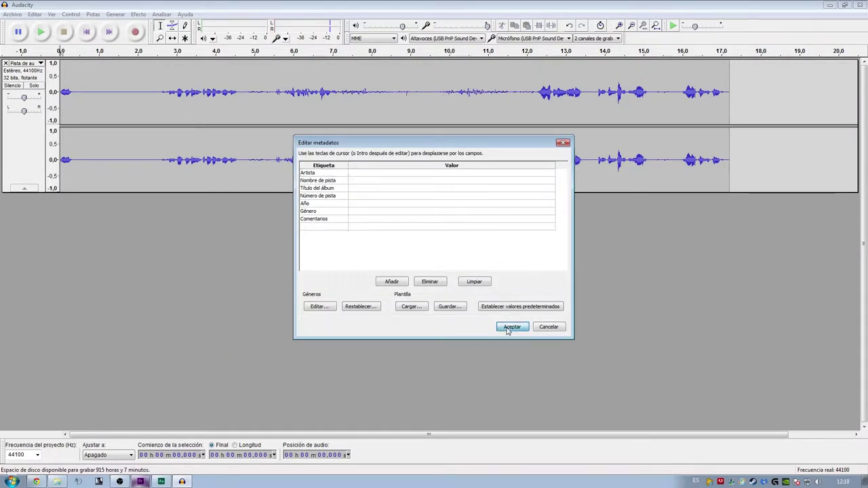
click(512, 327)
key(ctrl+w)
click(409, 273)
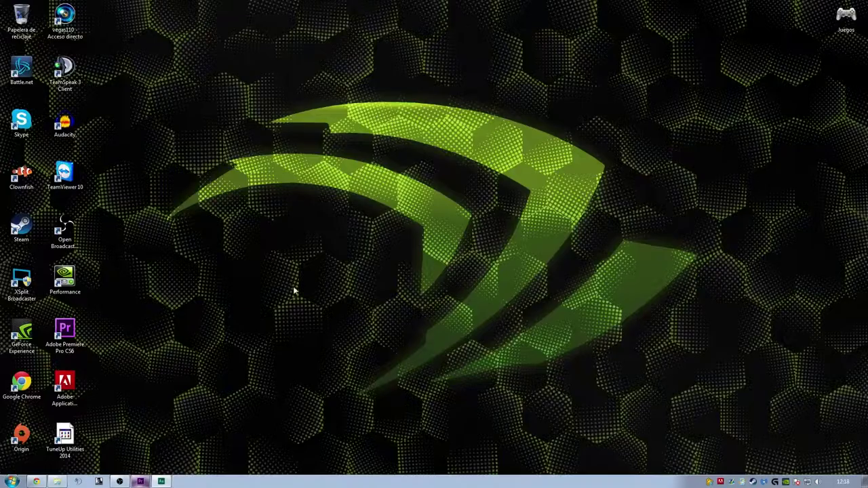
Step: Save and close Audio Extraído.wav in Audition, then return to Premiere and skip the relink prompt
click(156, 479)
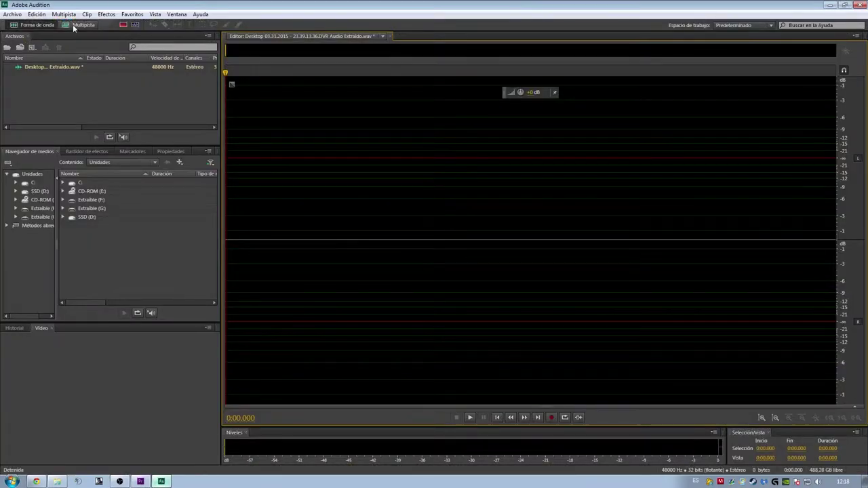
click(390, 37)
click(63, 68)
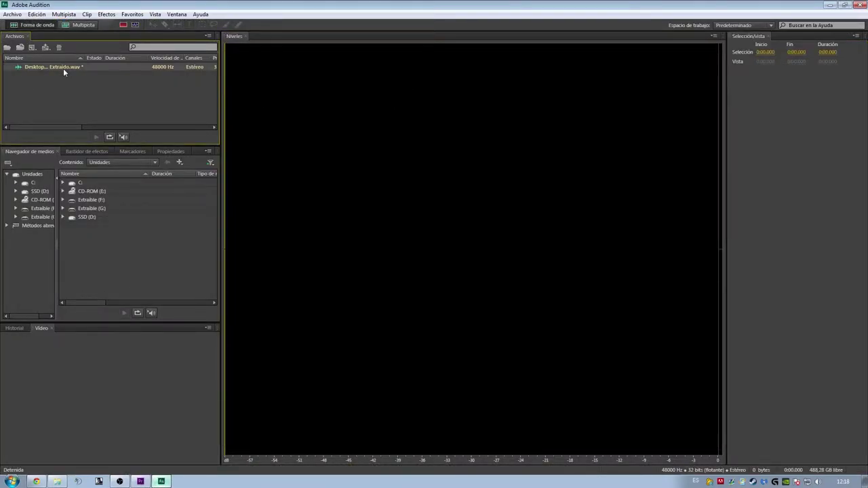
key(ctrl+w)
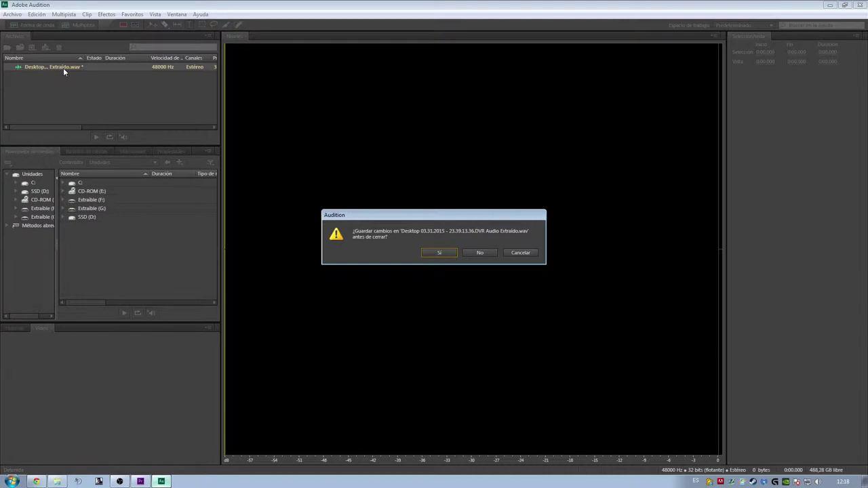
key(Return)
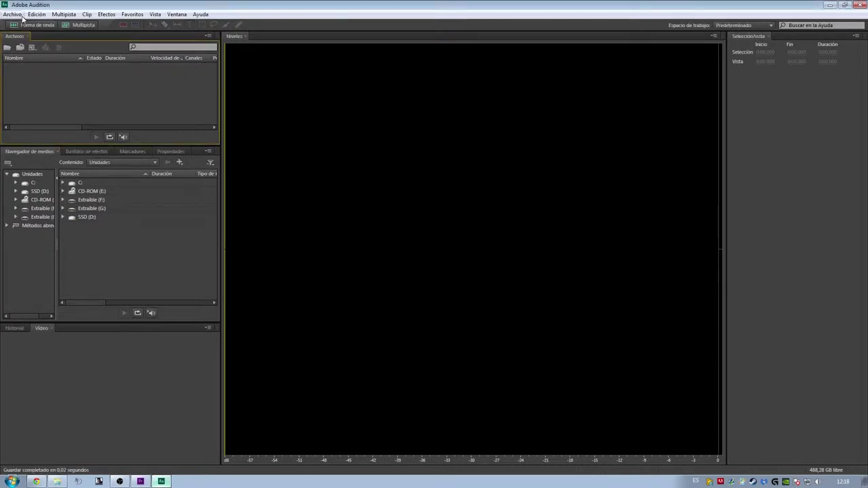
click(140, 482)
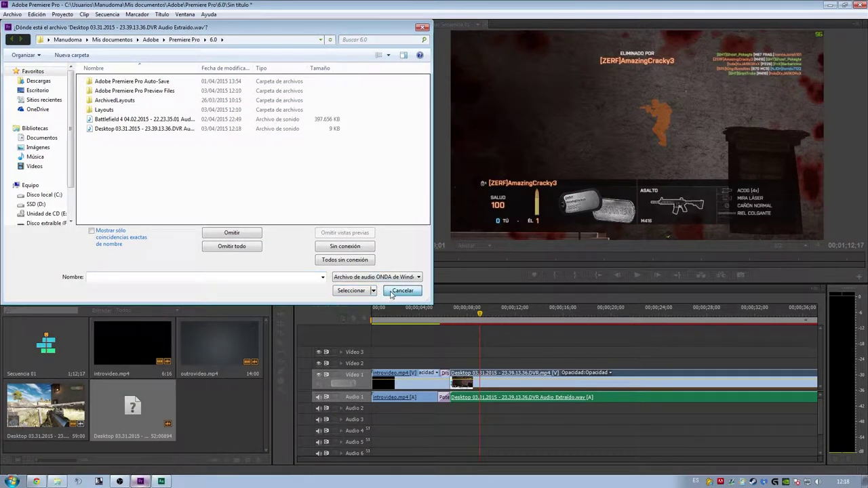
click(401, 291)
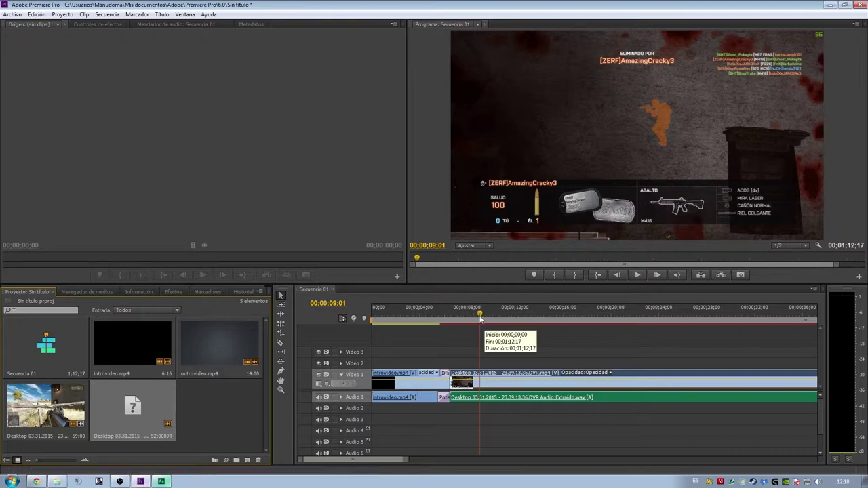
Step: Play the sequence from about 8 seconds, then remove the Desktop gameplay clips from the timeline
click(449, 316)
click(435, 316)
key(space)
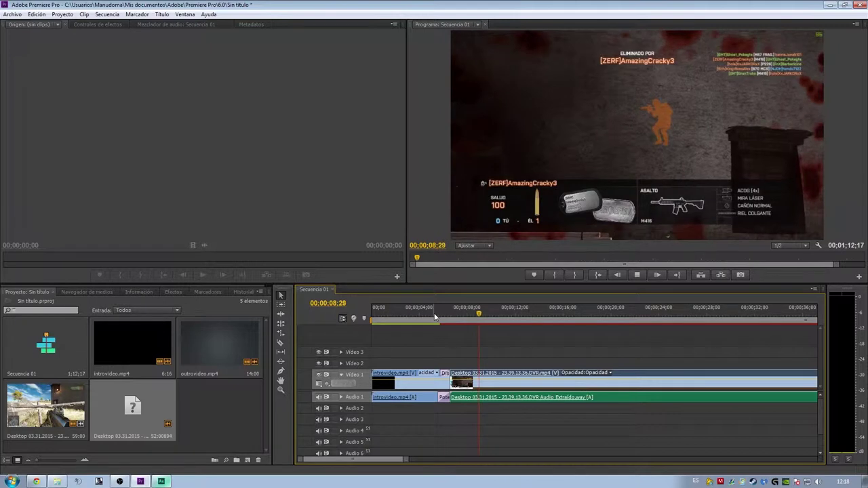
key(space)
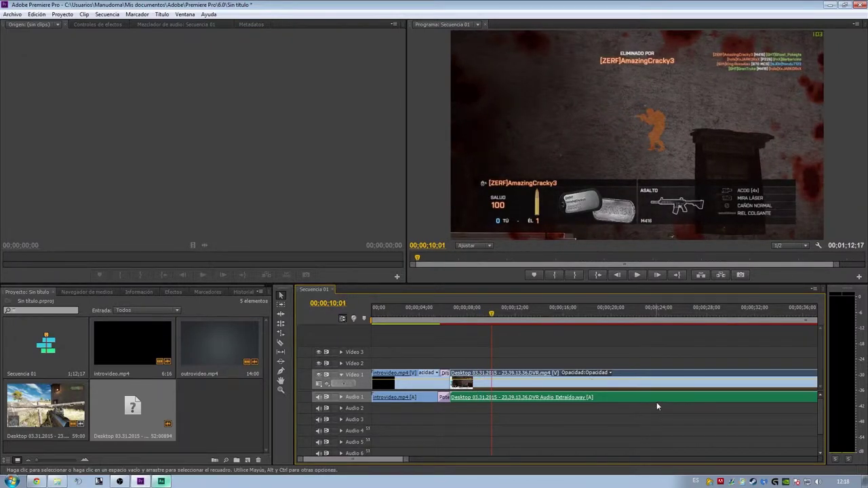
key(Delete)
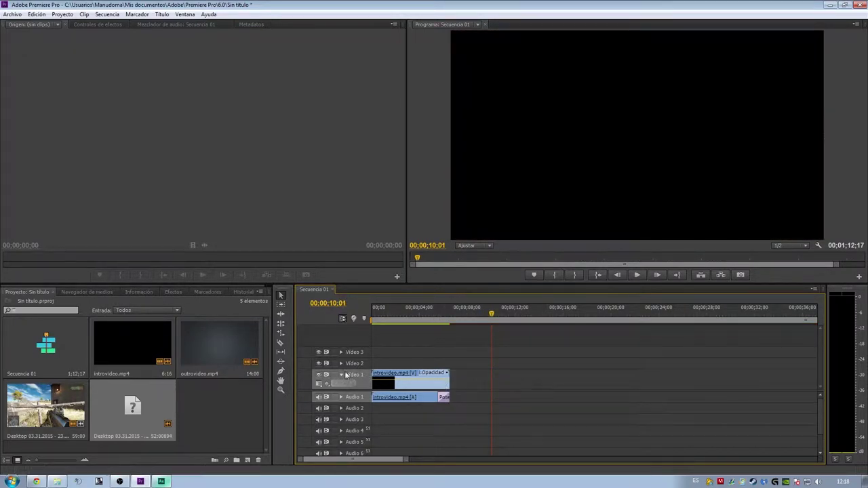
Step: Place the Desktop gameplay clip with its audio right after introvideo.mp4
click(109, 358)
scroll(684, 353, down, 2)
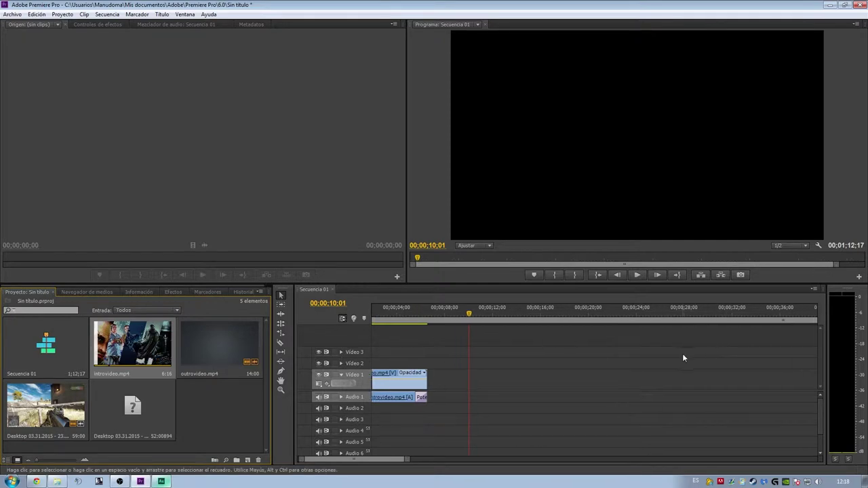
scroll(488, 406, down, 3)
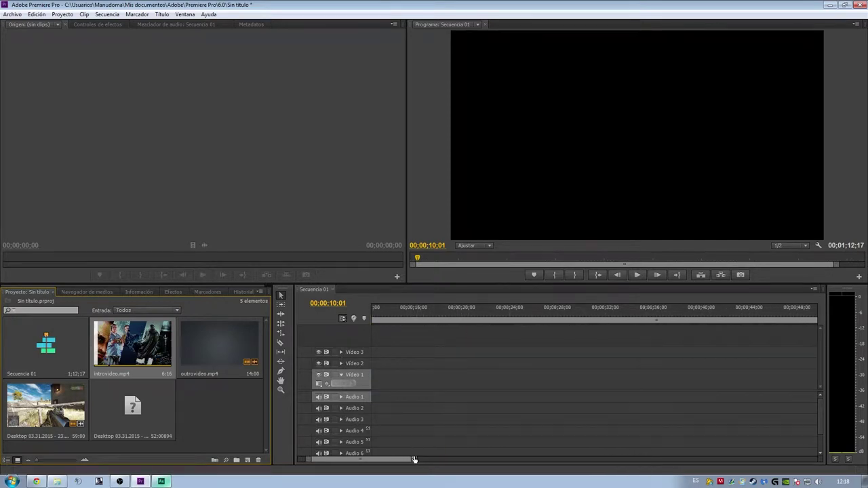
drag(415, 461, 522, 460)
double_click(20, 416)
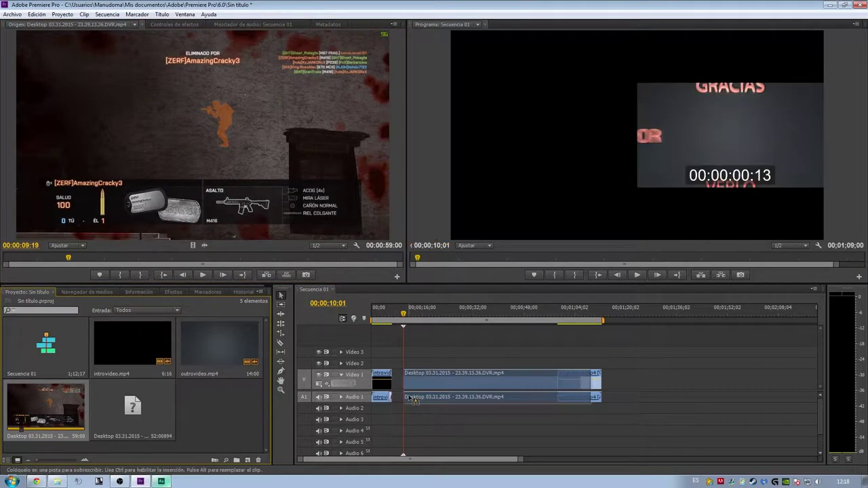
drag(61, 420, 617, 381)
Step: Replace the ending with outrovideo.mp4, return to the sequence start, and minimize Premiere
key(Delete)
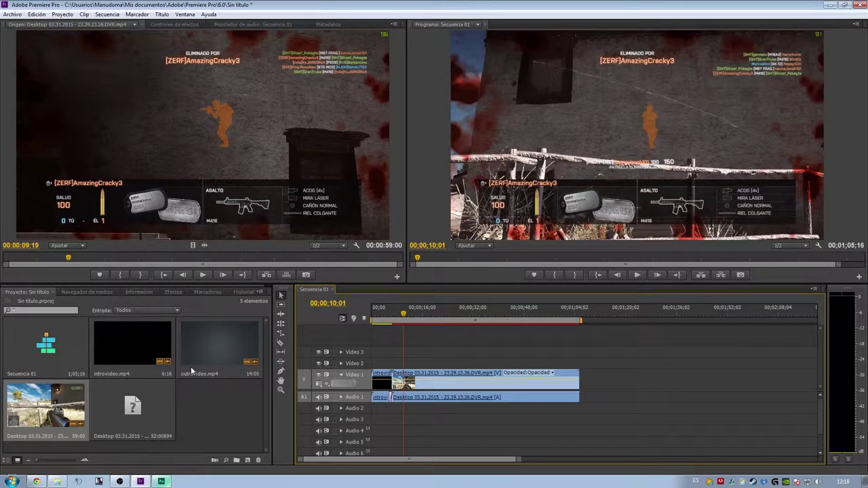
drag(192, 372, 601, 380)
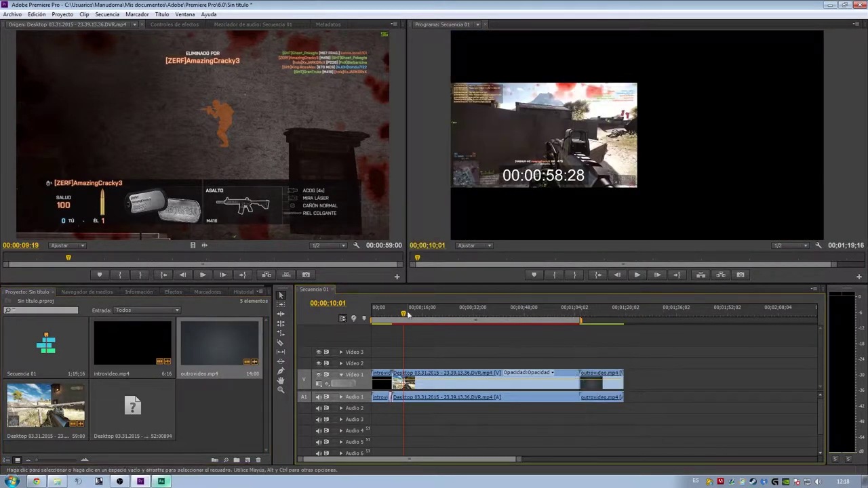
click(604, 277)
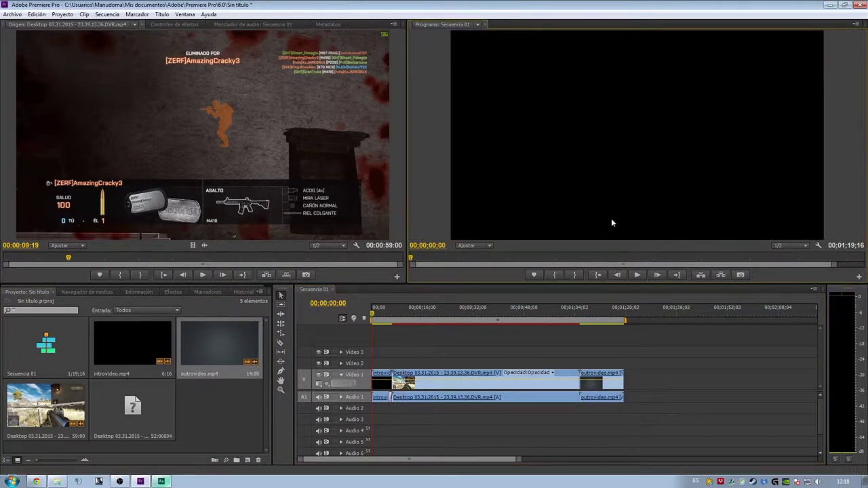
click(834, 5)
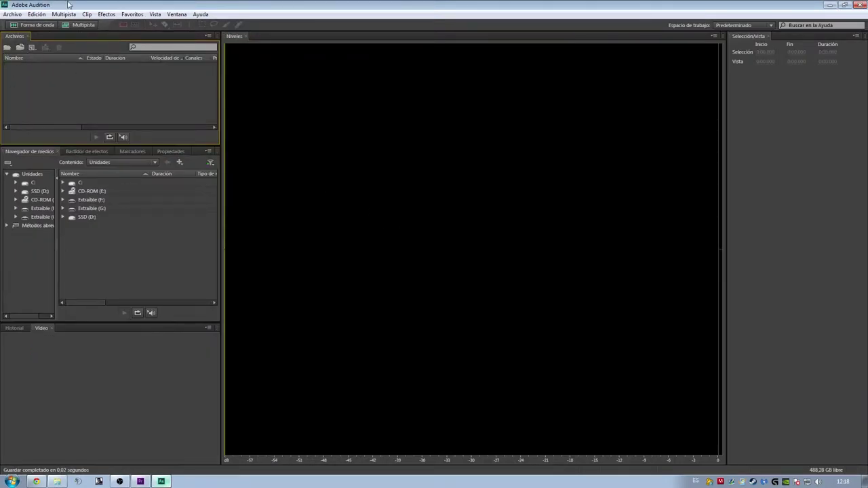
Step: Import the xD recording from the music library and open xD.wav in the Waveform Editor
key(ctrl+i)
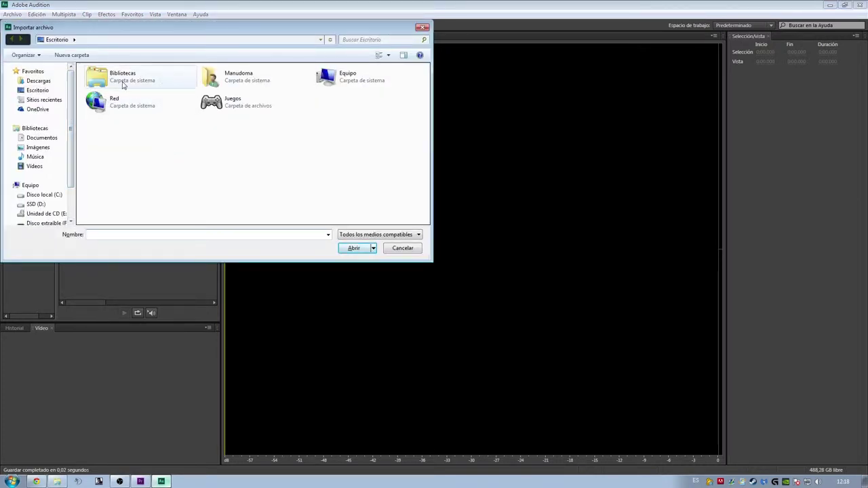
click(54, 157)
click(277, 185)
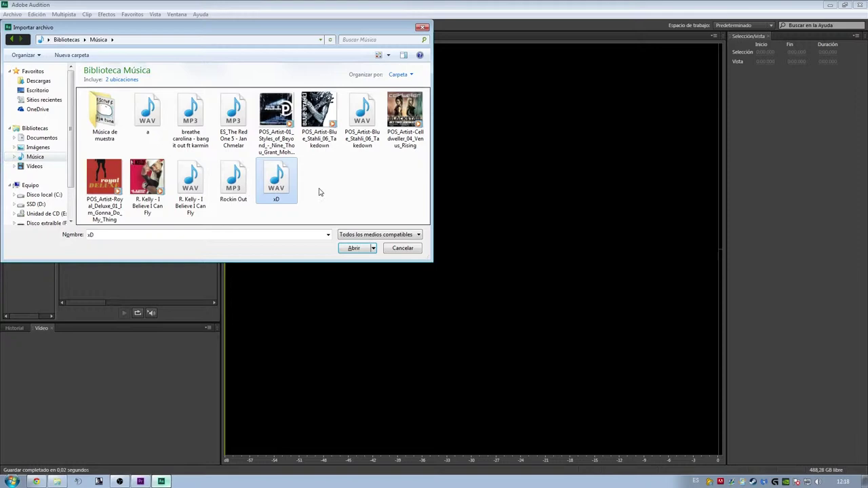
double_click(261, 183)
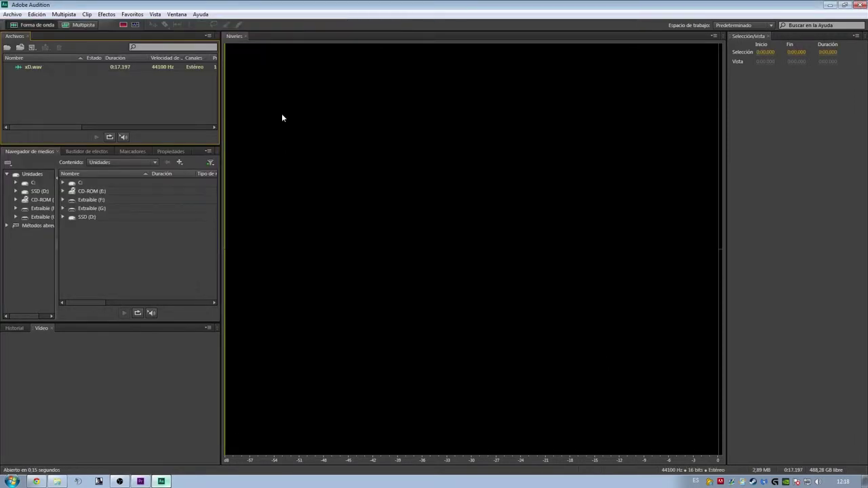
double_click(30, 65)
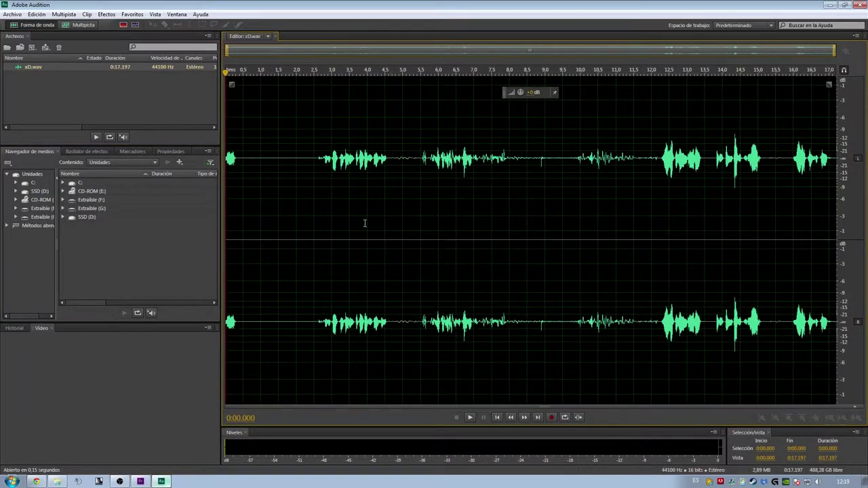
Step: Play xD.wav, take a noise print from the 8.5–9.8 s silence, and open Noise Reduction
key(space)
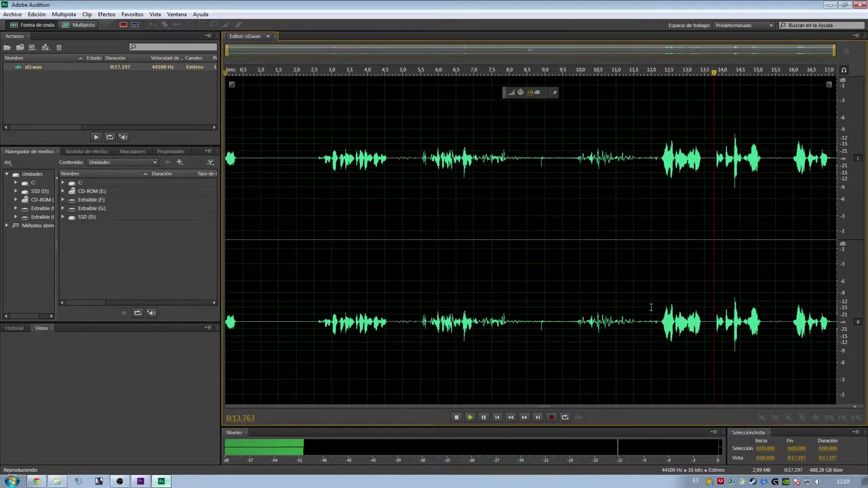
key(space)
drag(574, 237, 528, 360)
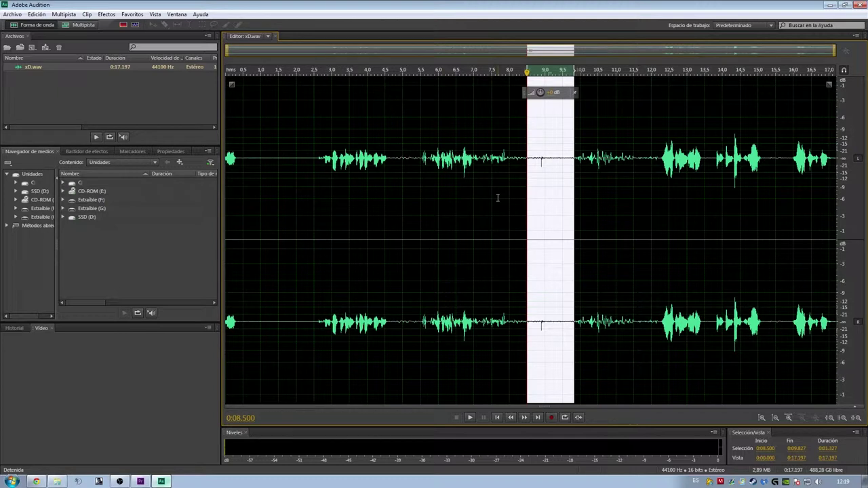
click(497, 198)
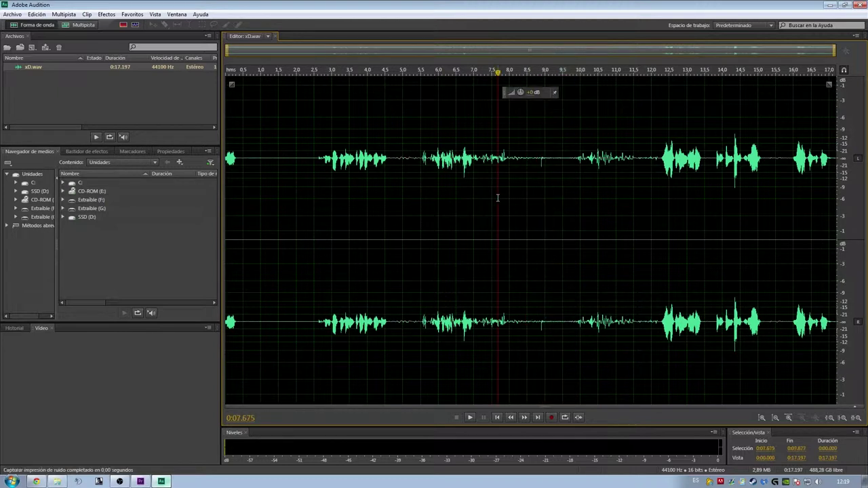
key(ctrl+shift+p)
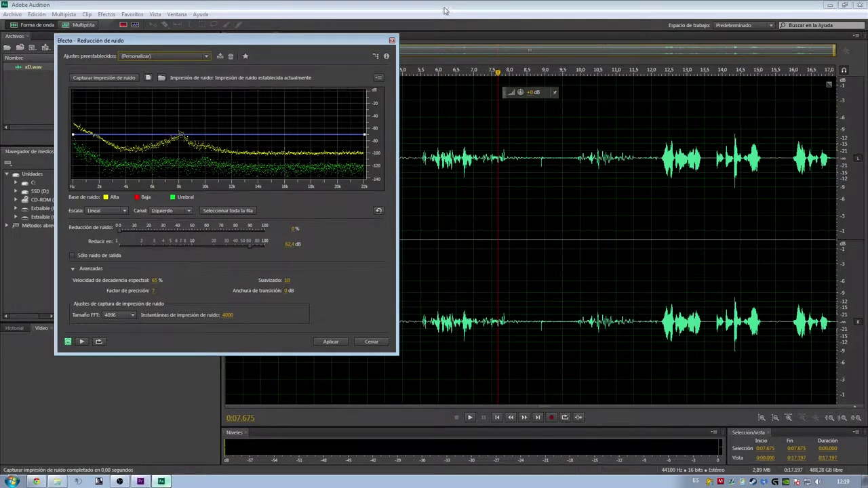
click(233, 38)
Step: Preview xD.wav with noise reduction raised to 100%
drag(223, 41, 246, 62)
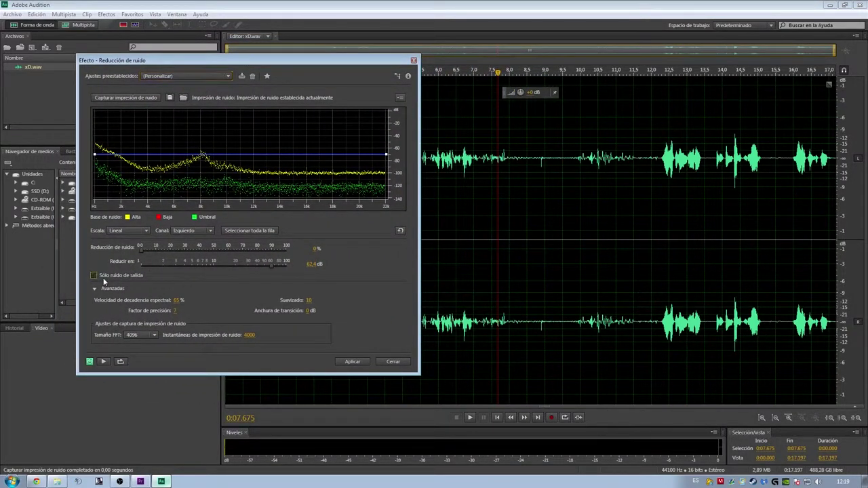
click(104, 362)
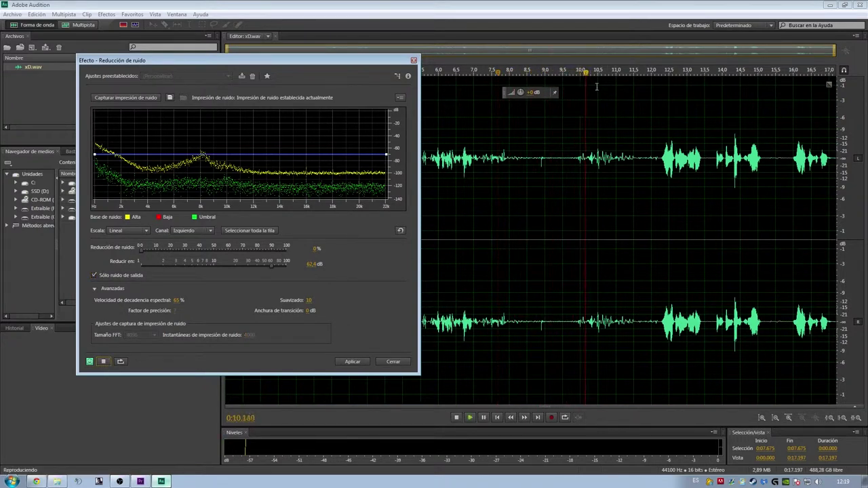
click(105, 363)
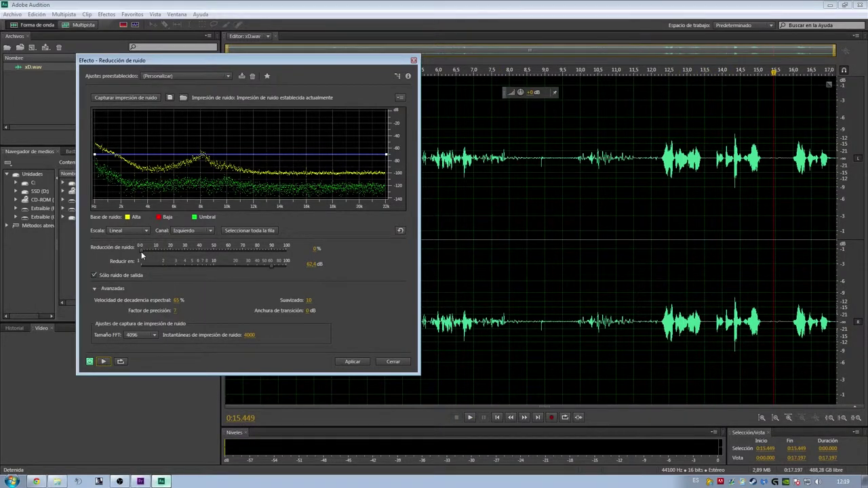
drag(142, 253, 384, 253)
drag(779, 75, 423, 72)
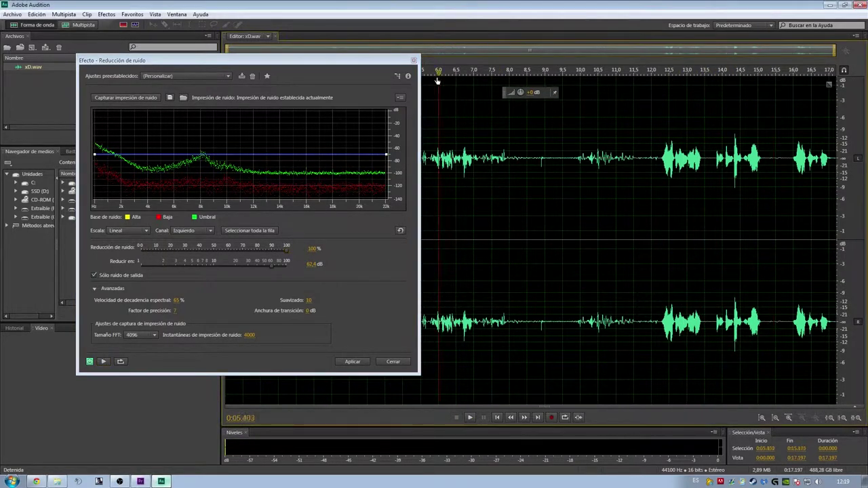
click(104, 361)
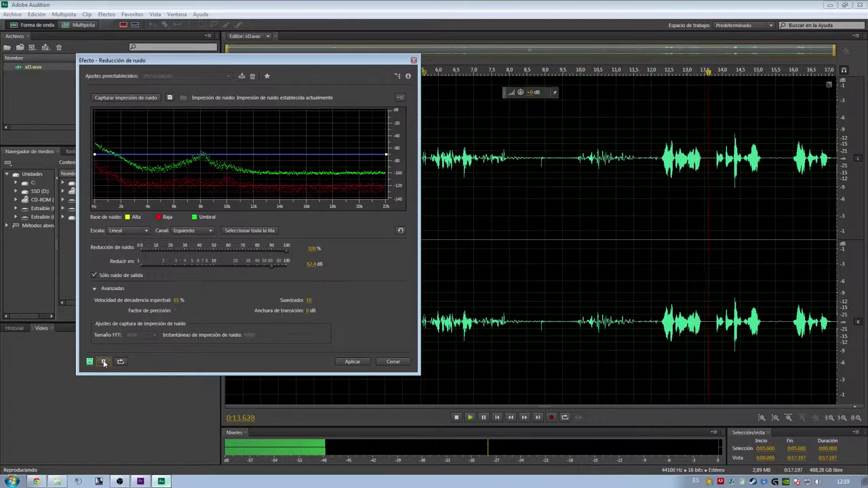
click(103, 362)
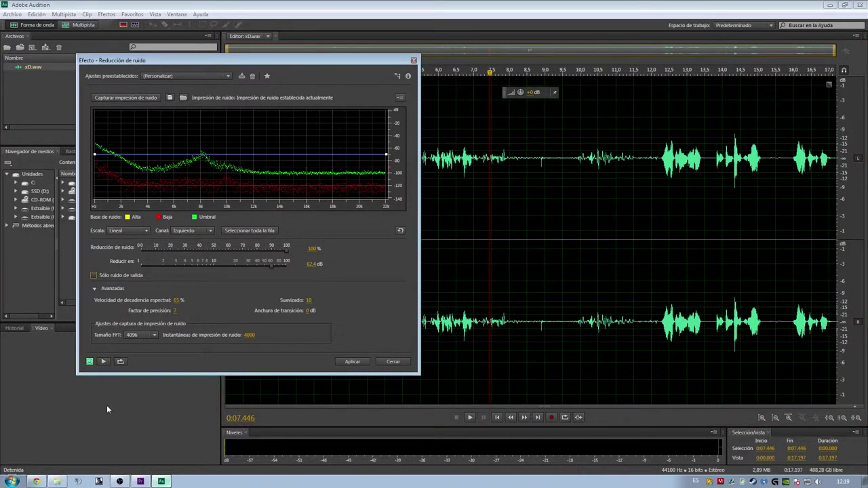
click(104, 361)
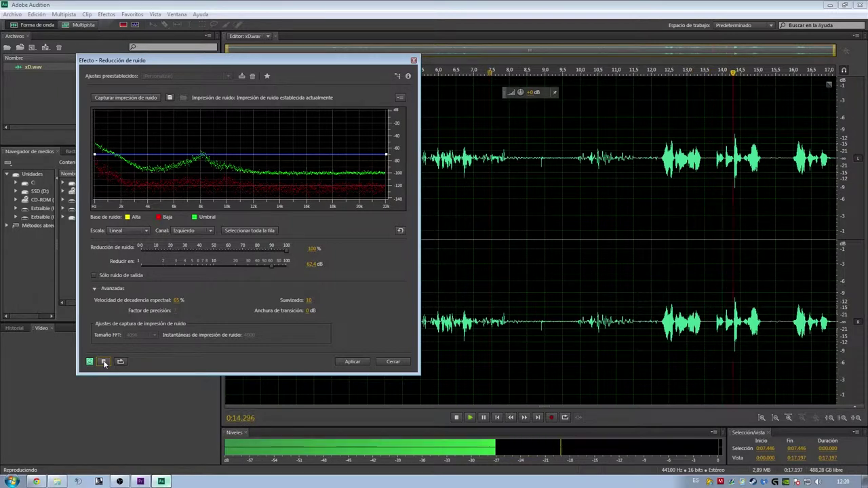
click(104, 362)
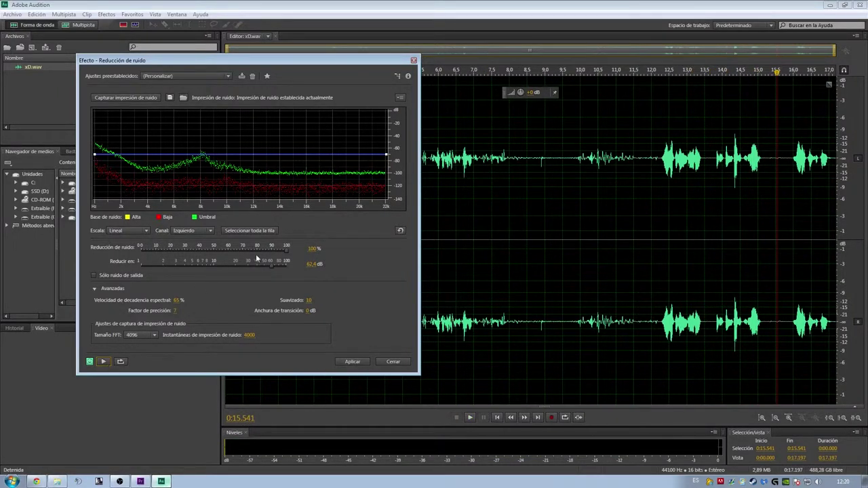
Step: Lower noise reduction to 90%, preview again, and apply it to the recording
drag(286, 255, 272, 256)
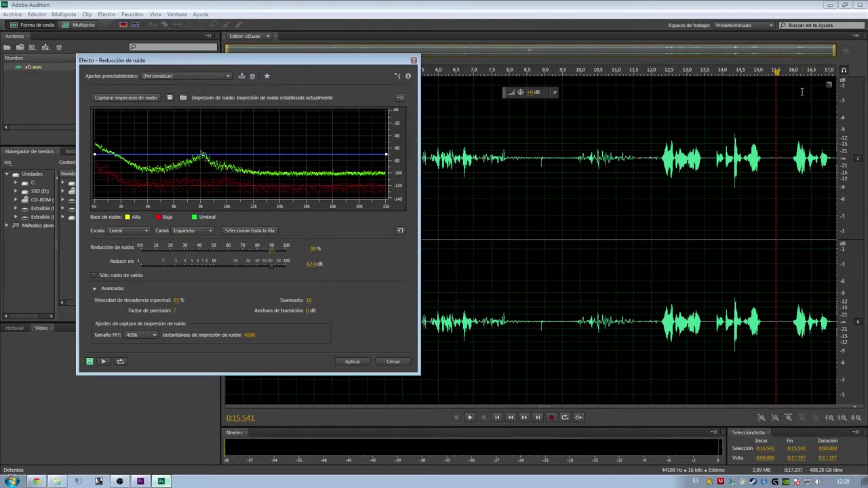
drag(778, 72, 466, 71)
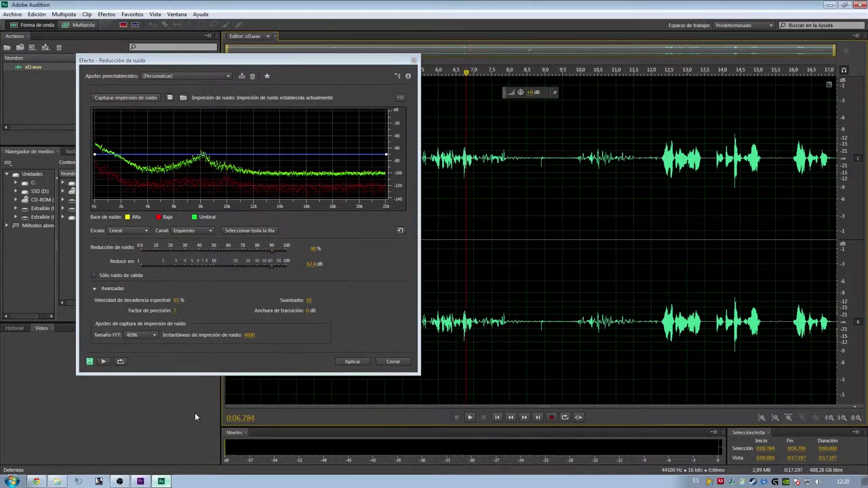
click(103, 362)
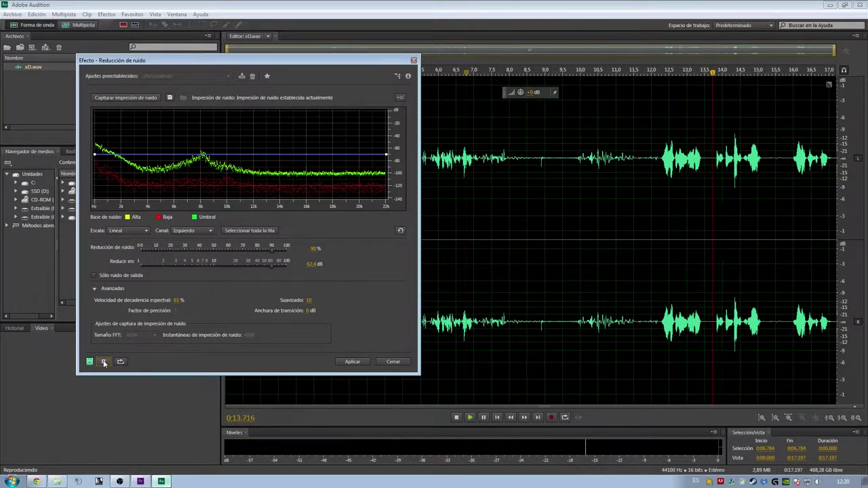
click(353, 362)
click(354, 362)
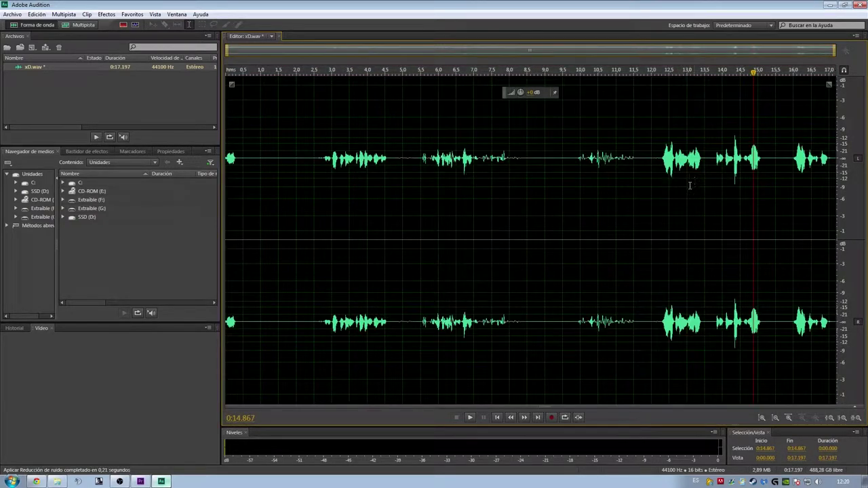
Step: Listen to the cleaned recording, playing the 4.5–10.5 s stretch and from about 11.3 s
click(396, 210)
drag(556, 163, 536, 160)
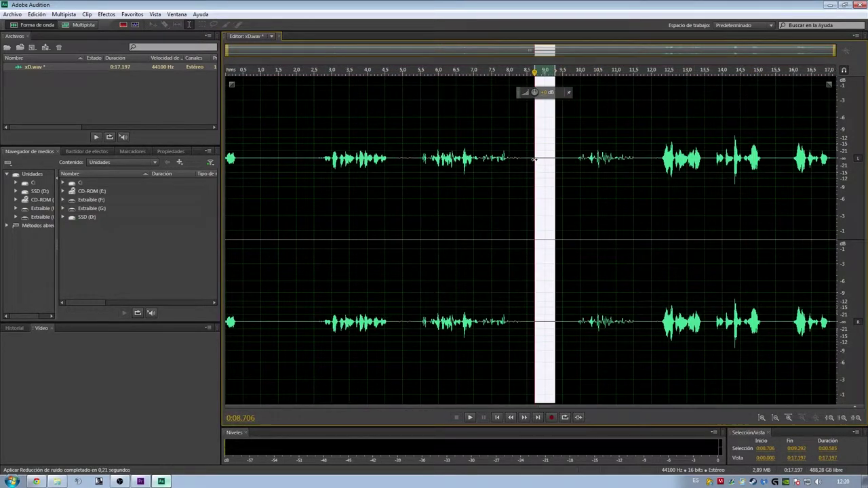
click(551, 160)
scroll(604, 197, up, 15)
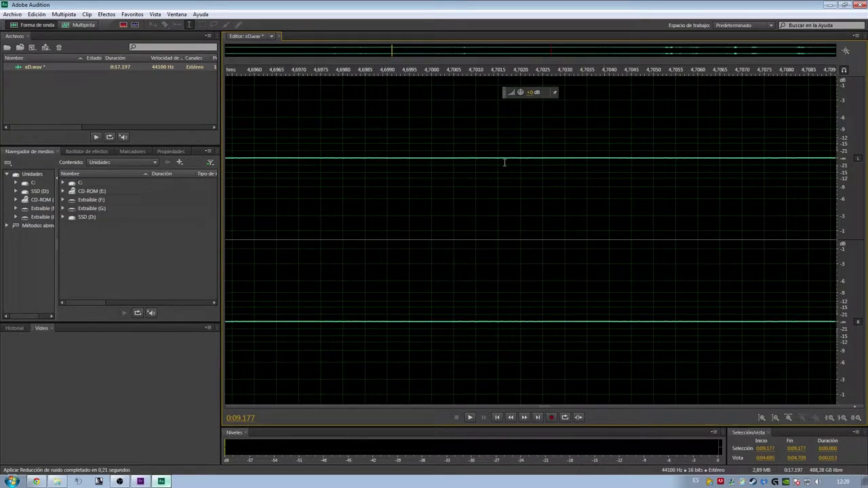
scroll(523, 278, down, 15)
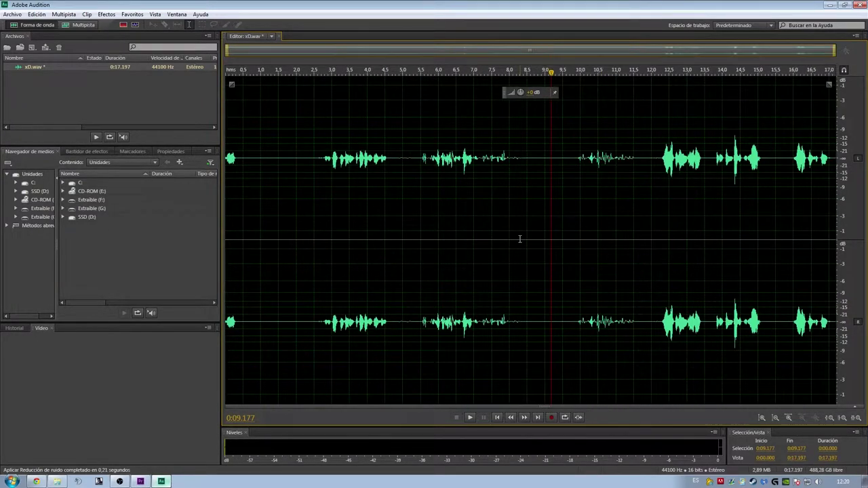
drag(597, 243, 384, 242)
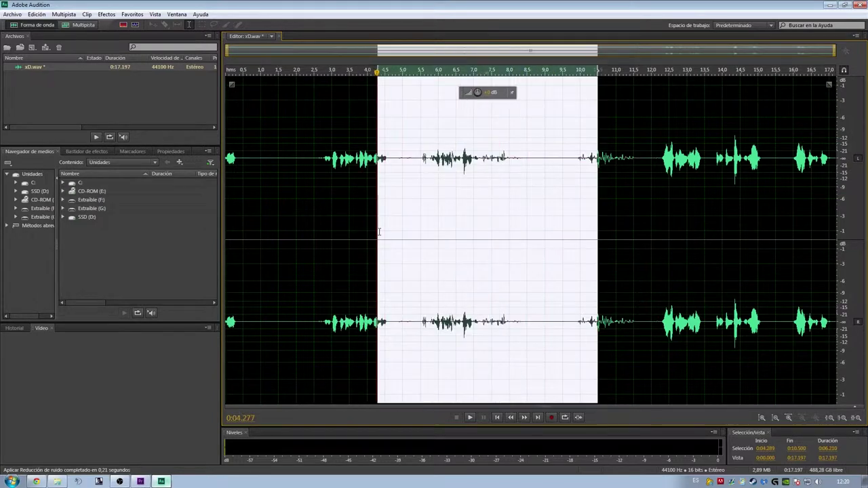
key(space)
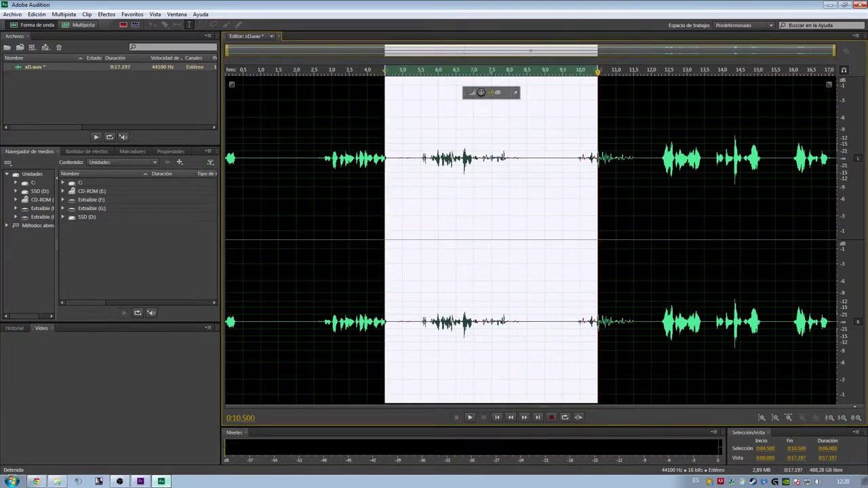
click(626, 171)
key(space)
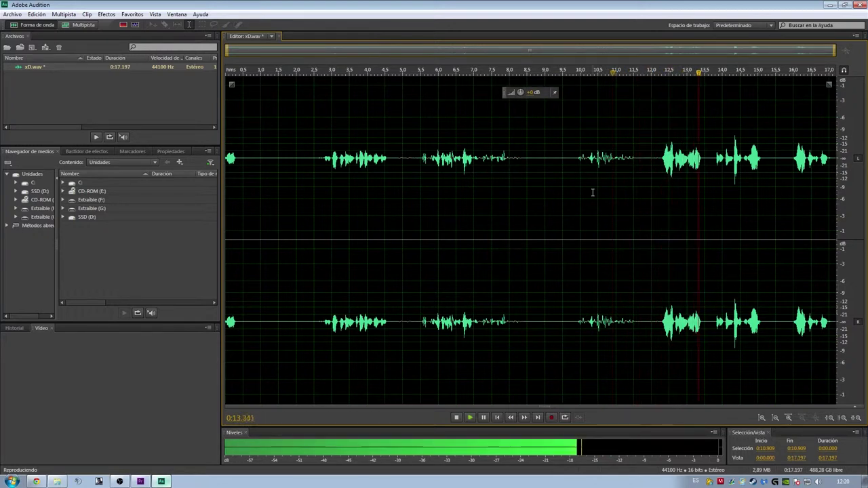
key(space)
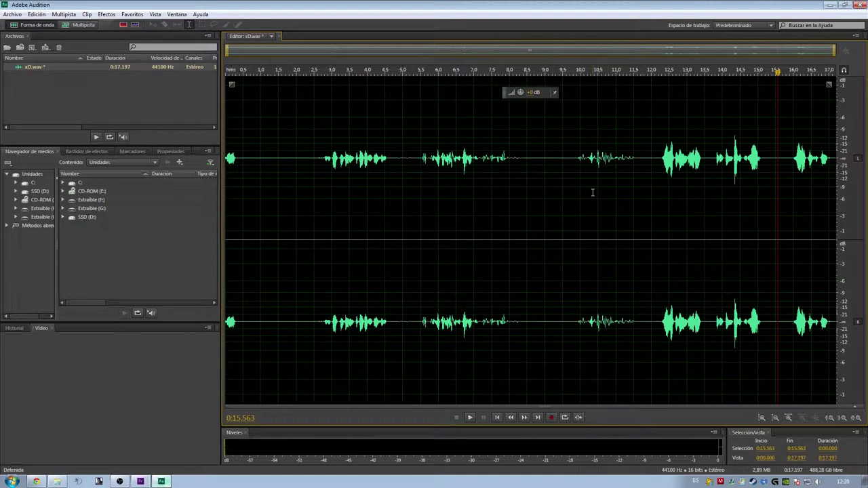
Step: Close Audition, answering the save prompt, and bring Premiere Pro back to the front
click(23, 15)
click(22, 15)
click(860, 4)
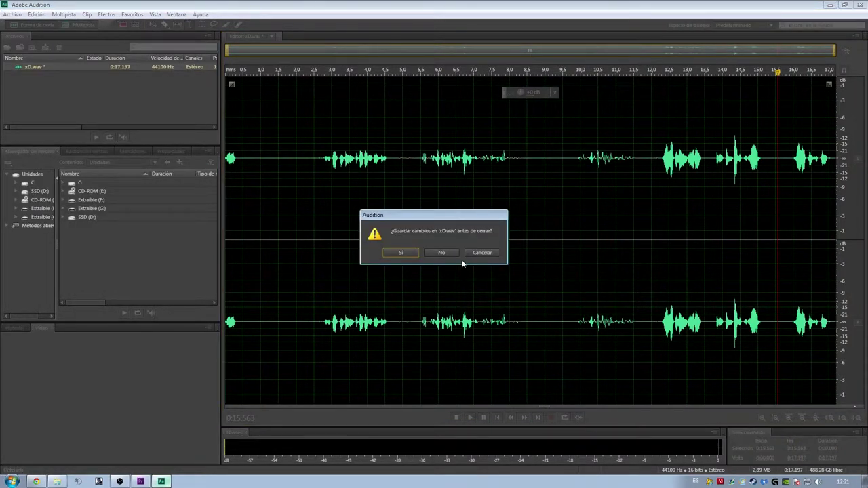
click(442, 252)
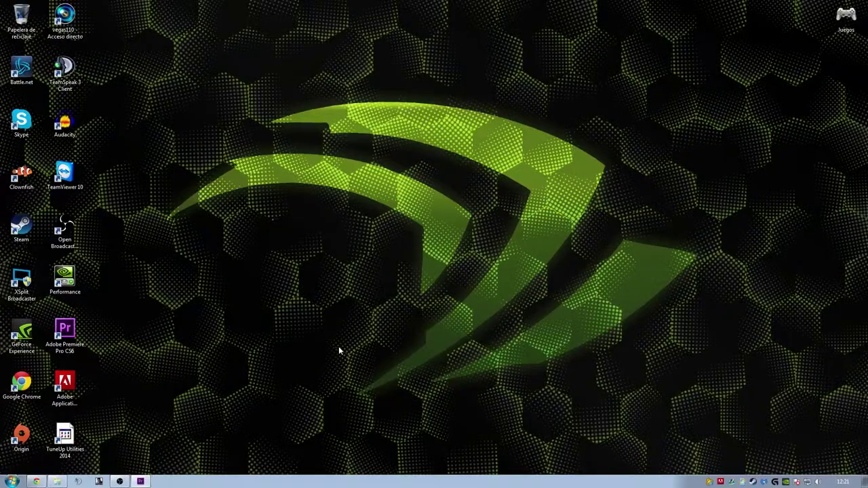
click(141, 481)
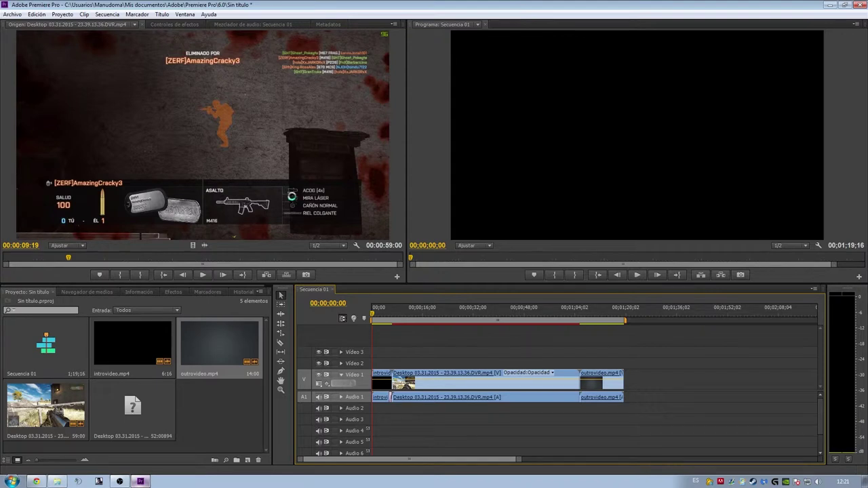
Step: Set the export format to H.264 with the HD 1080p 29,97 preset
key(ctrl+m)
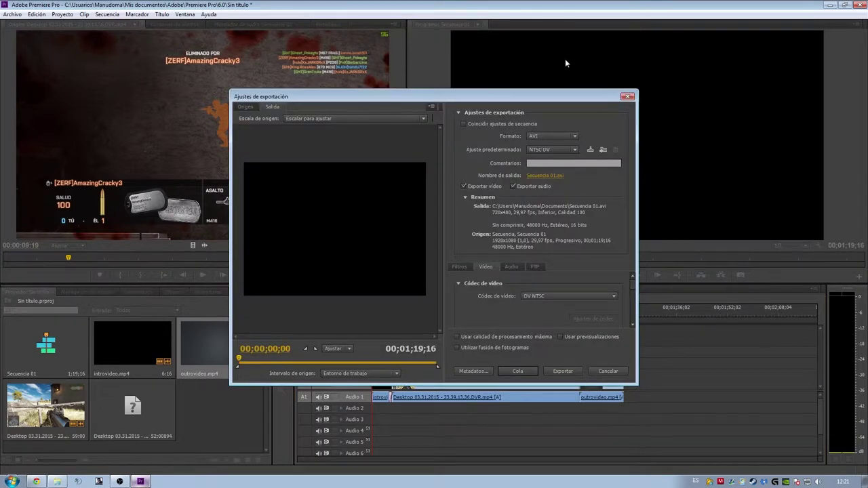
click(565, 149)
click(565, 138)
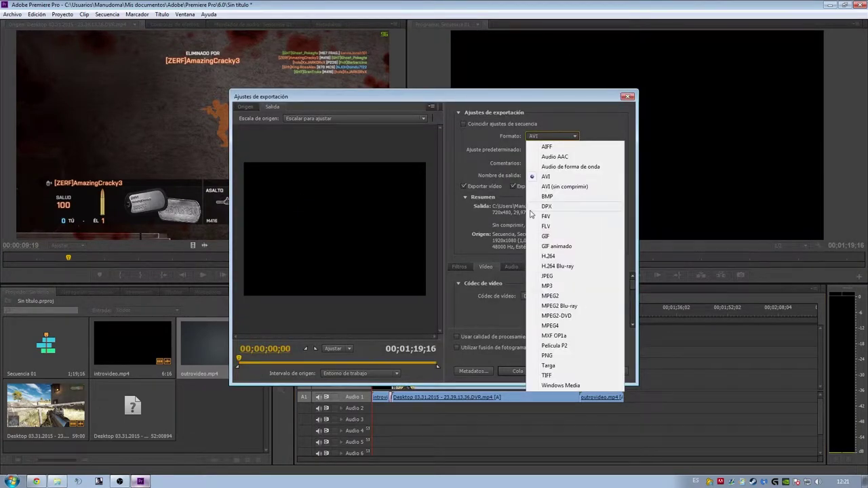
click(579, 258)
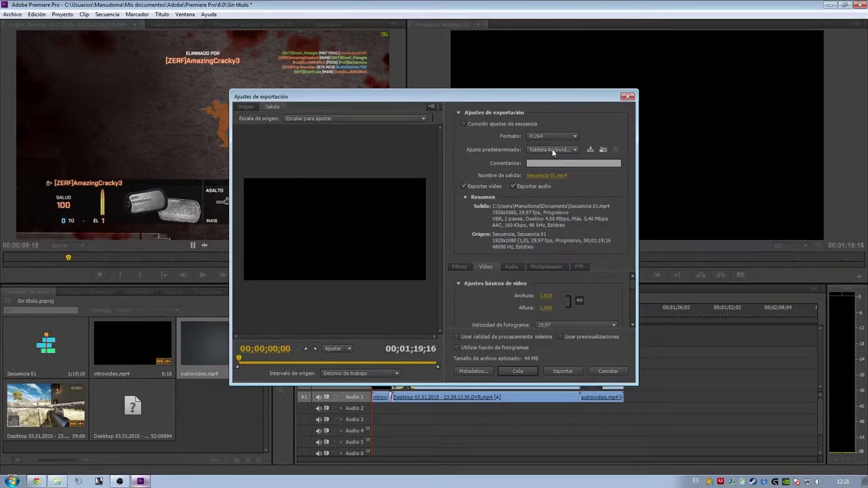
click(552, 148)
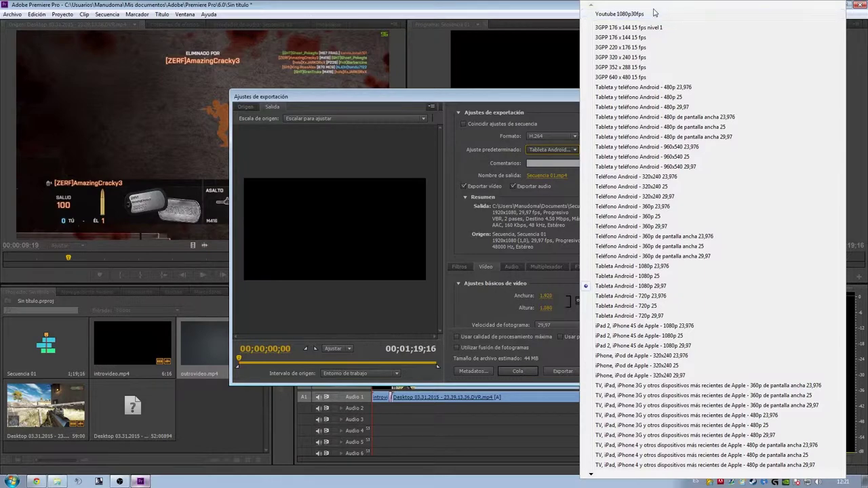
mouse_move(595, 474)
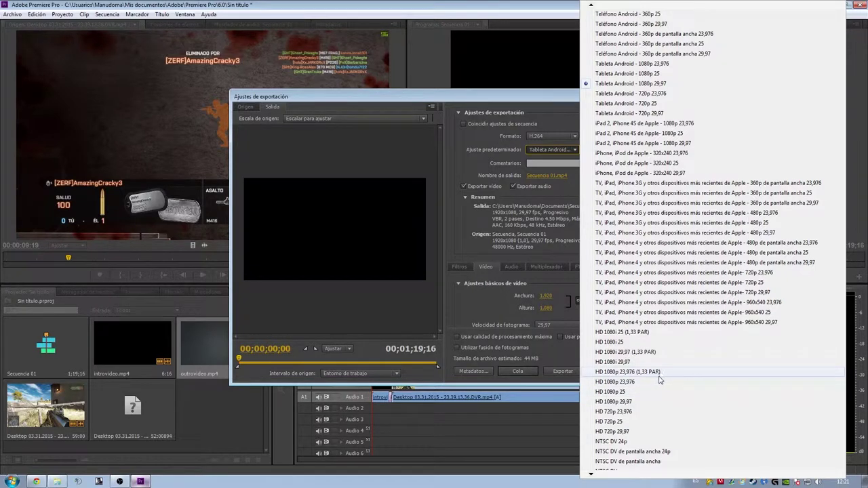
click(661, 402)
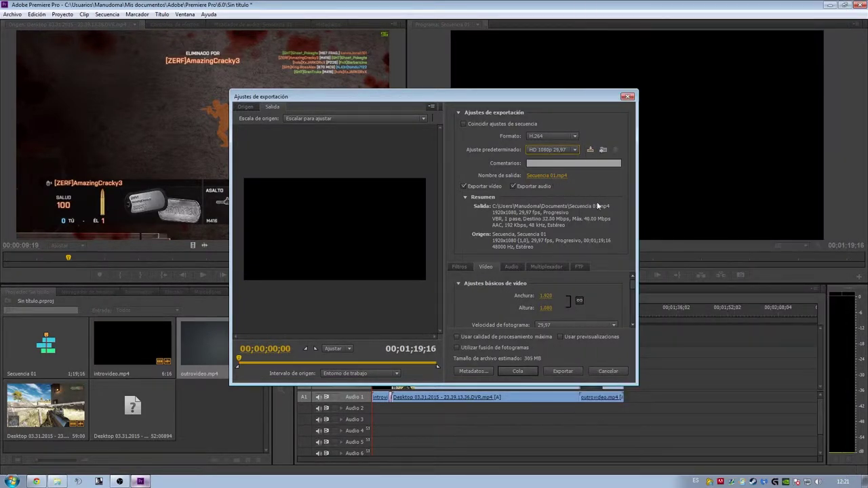
Step: Save the output as Secuencia 01 in Documentos, replacing the existing file
click(536, 176)
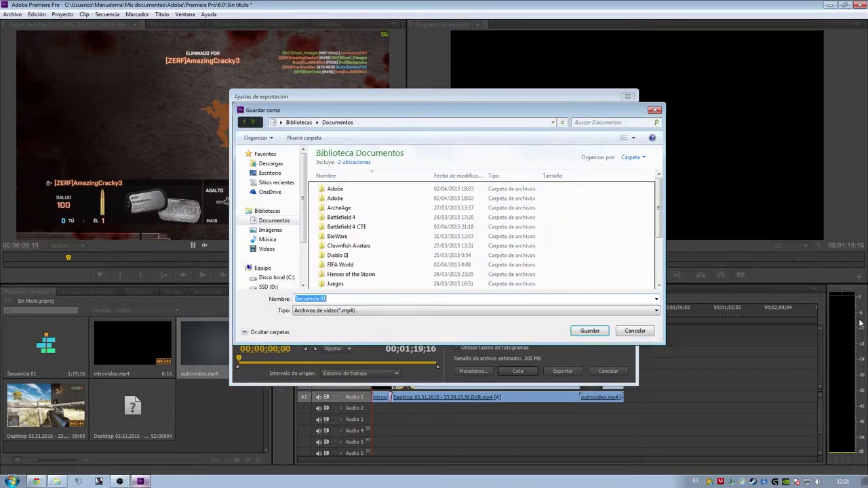
click(587, 332)
click(458, 252)
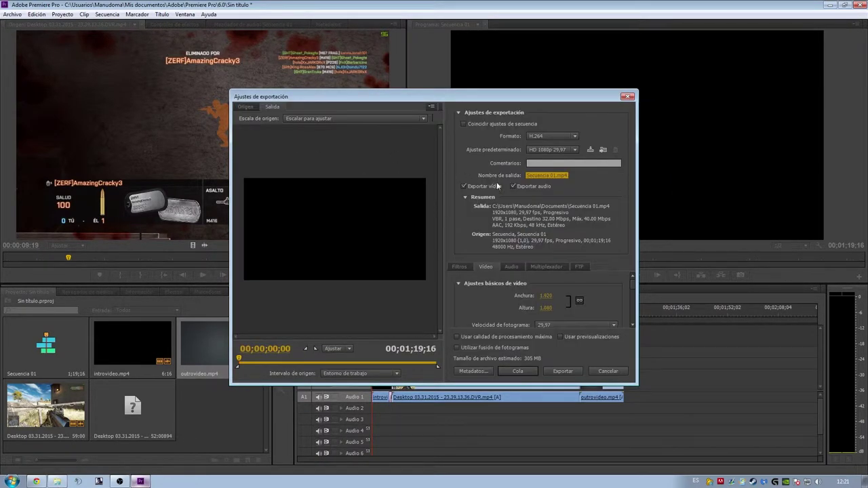
Step: Enlarge the export dialog and lower the target bitrate to 10,4 Mbps and maximum to 15,61 Mbps
mouse_move(633, 285)
mouse_down()
mouse_move(635, 384)
mouse_move(787, 453)
mouse_up()
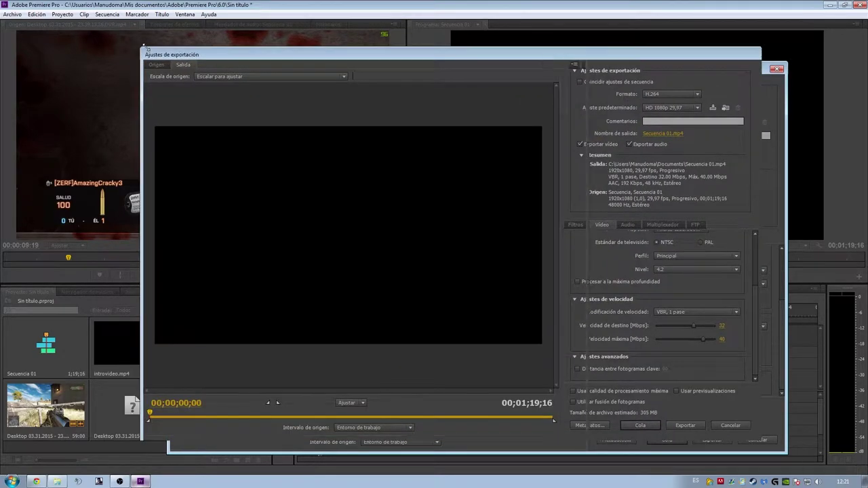
drag(233, 89, 133, 46)
drag(587, 243, 377, 242)
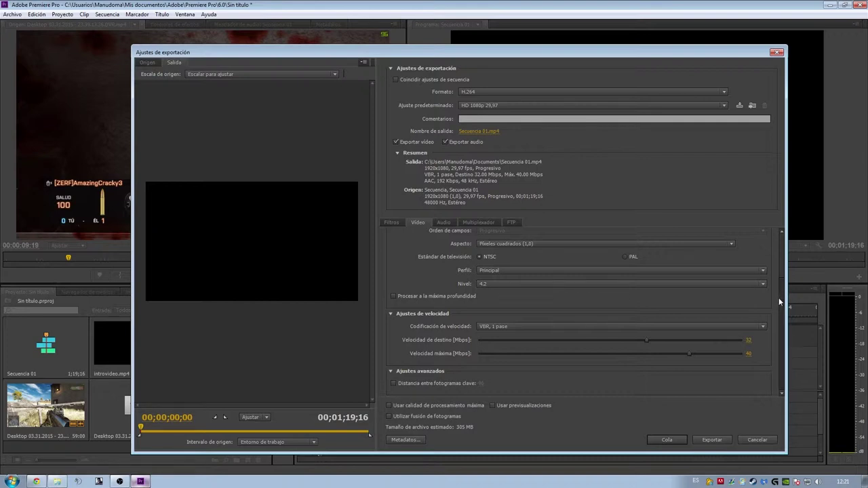
drag(647, 340, 646, 340)
drag(534, 410, 532, 416)
drag(689, 354, 590, 354)
drag(561, 358, 561, 358)
Step: Set Codificación de velocidad to VBR, 2 pases
drag(778, 312, 783, 347)
click(697, 327)
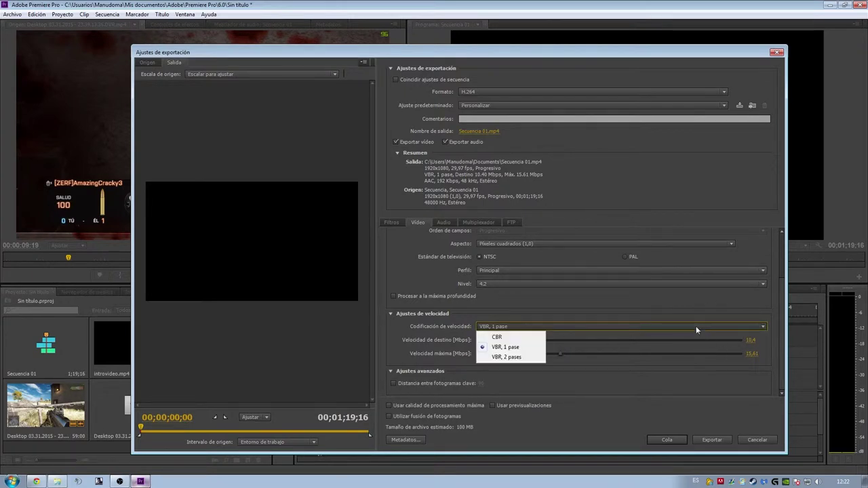
click(516, 357)
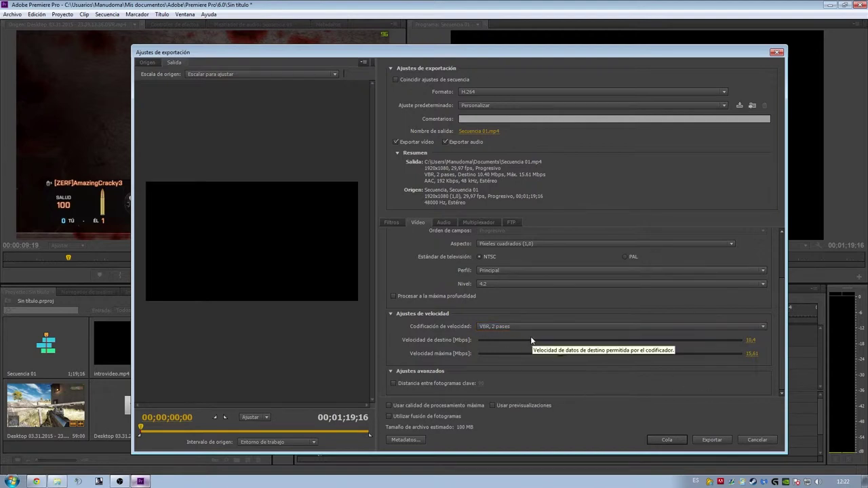
drag(783, 304, 788, 177)
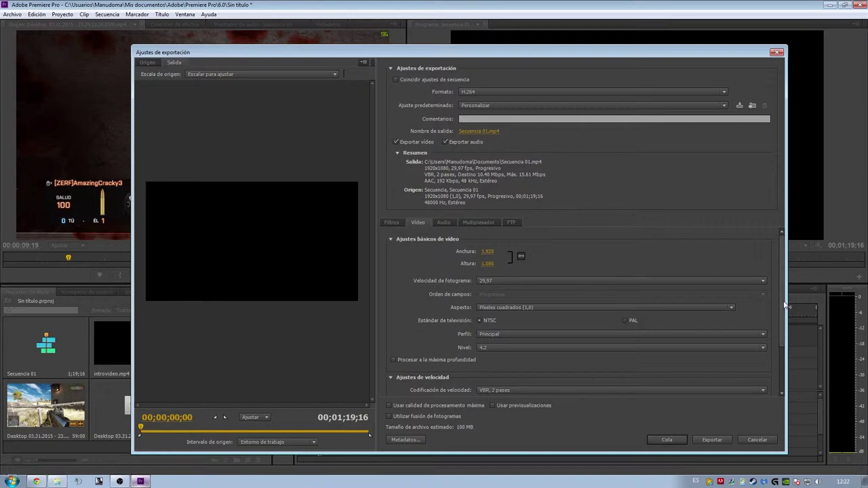
Step: Keep the frame rate at 29,97 and review the Audio export settings
click(751, 282)
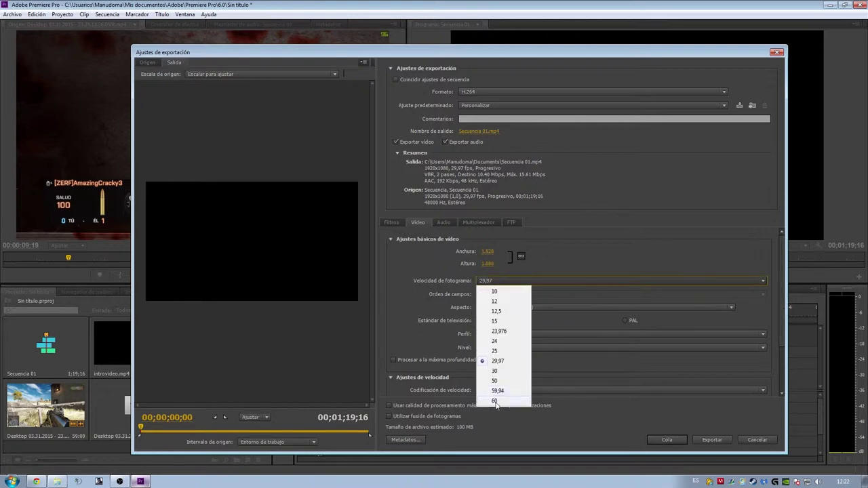
click(602, 268)
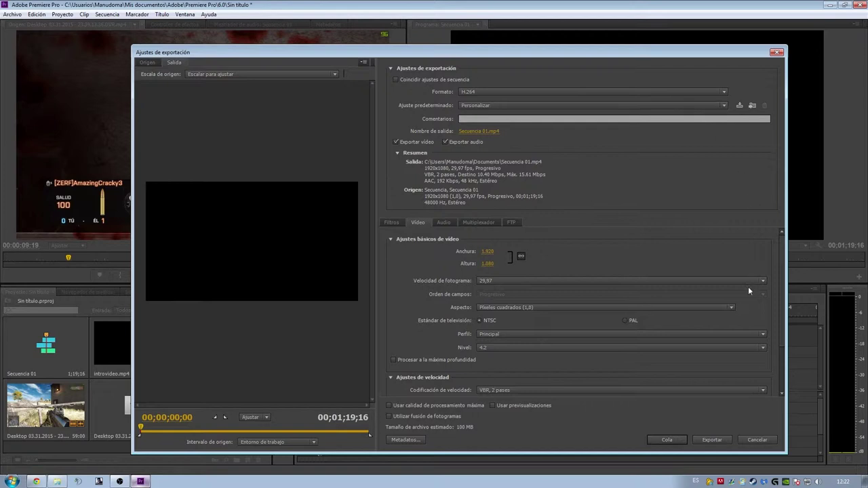
scroll(777, 312, down, 3)
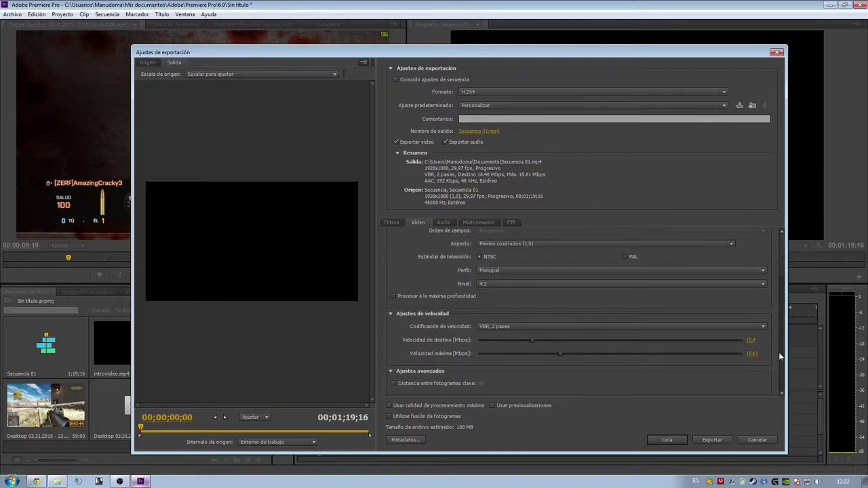
scroll(779, 352, up, 5)
scroll(762, 363, down, 5)
scroll(761, 353, up, 3)
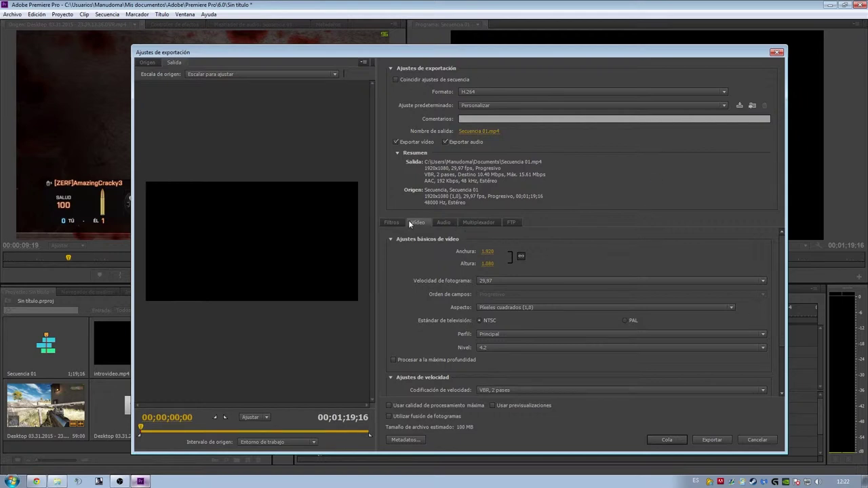
click(441, 222)
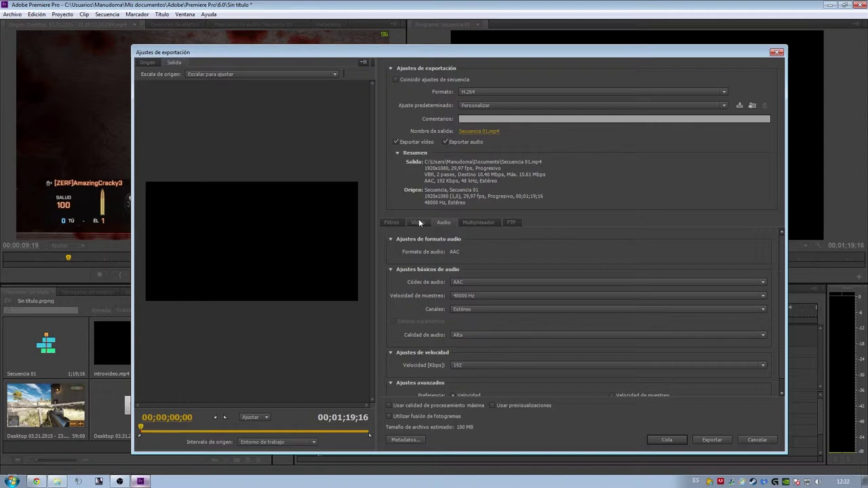
click(419, 221)
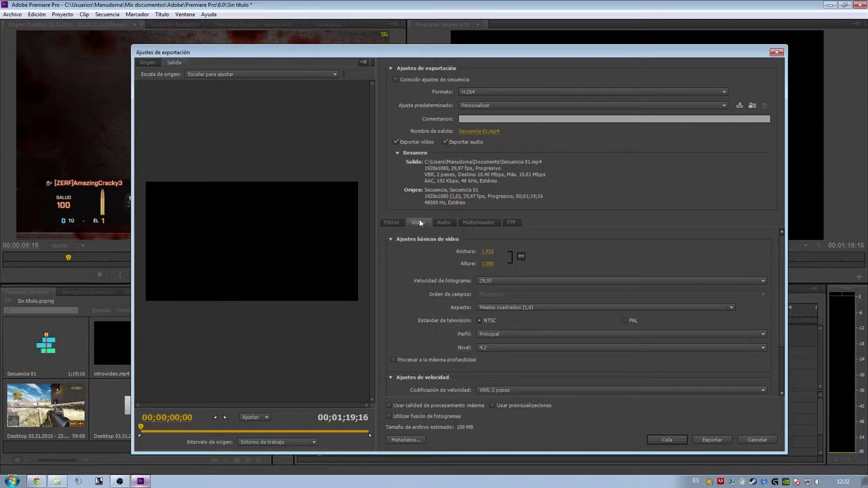
Step: Set the H.264 Perfil to Alto and start the export
click(746, 335)
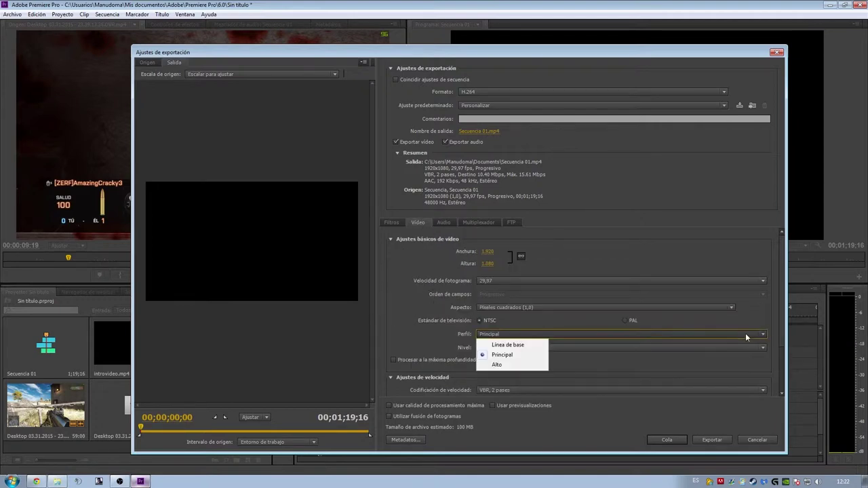
click(512, 366)
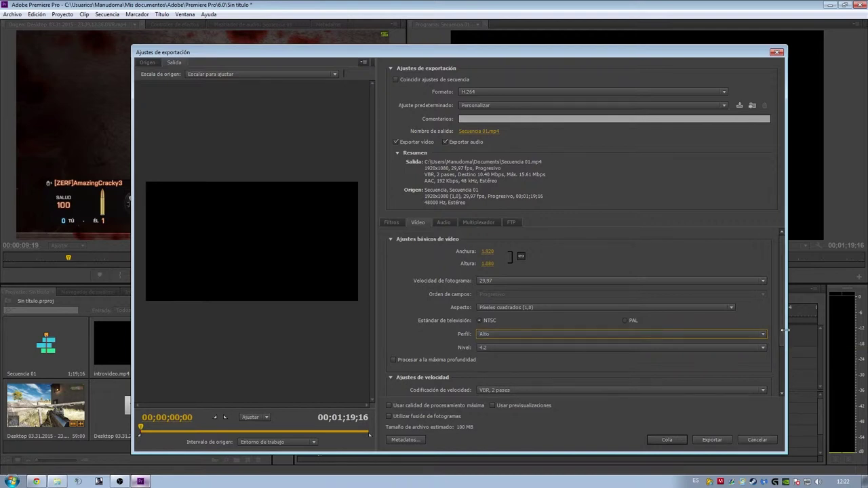
drag(785, 330, 780, 356)
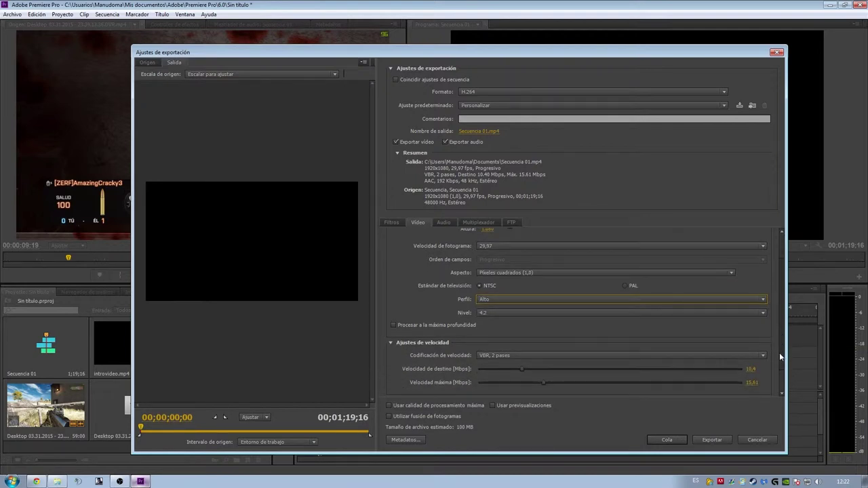
scroll(779, 352, down, 1)
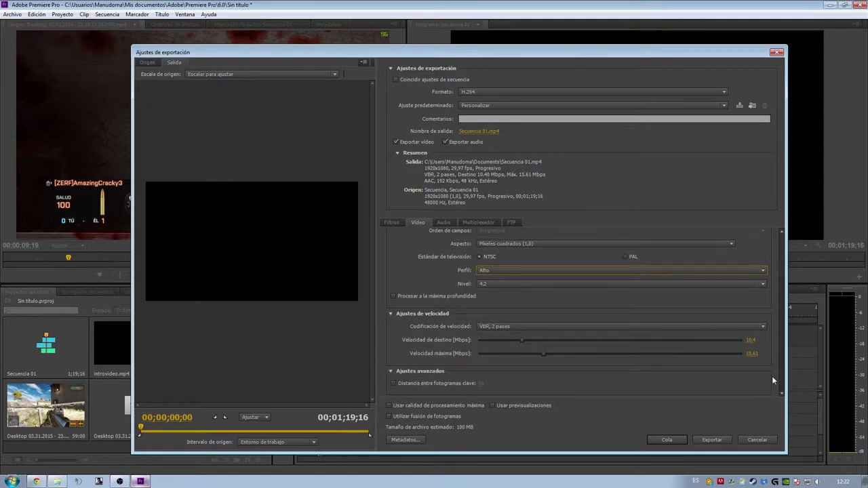
click(717, 440)
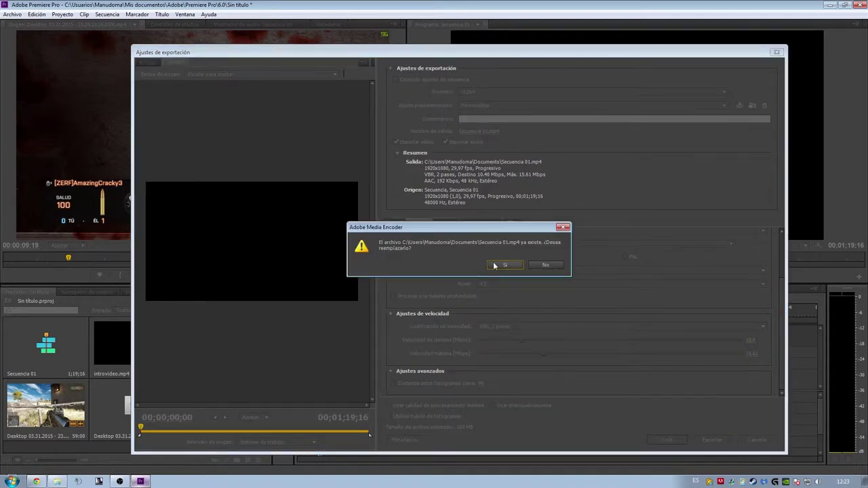
Step: Confirm replacing the existing Secuencia 01.mp4 so encoding begins
click(497, 265)
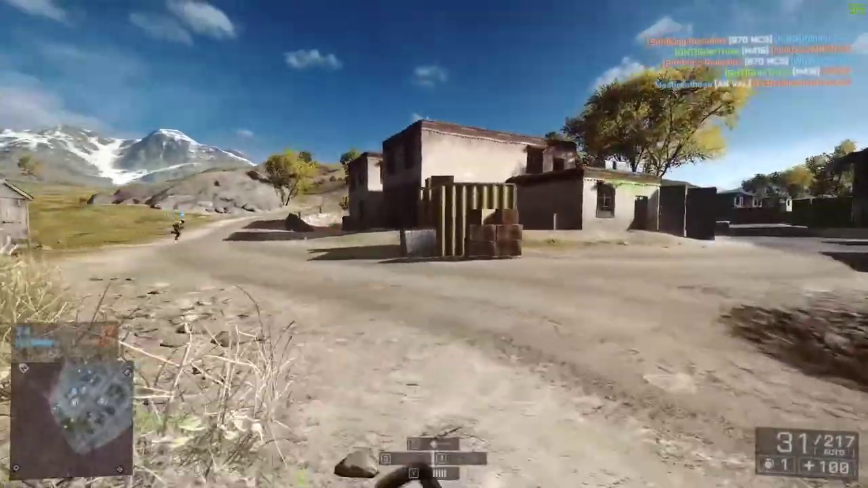
Step: Play the exported Secuencia 01.mp4 full-screen in the video player through to the outro
key(3)
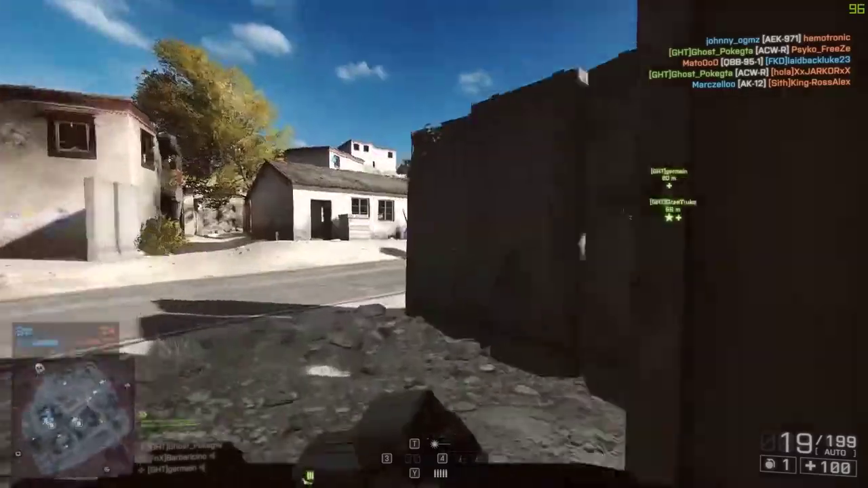
key(w)
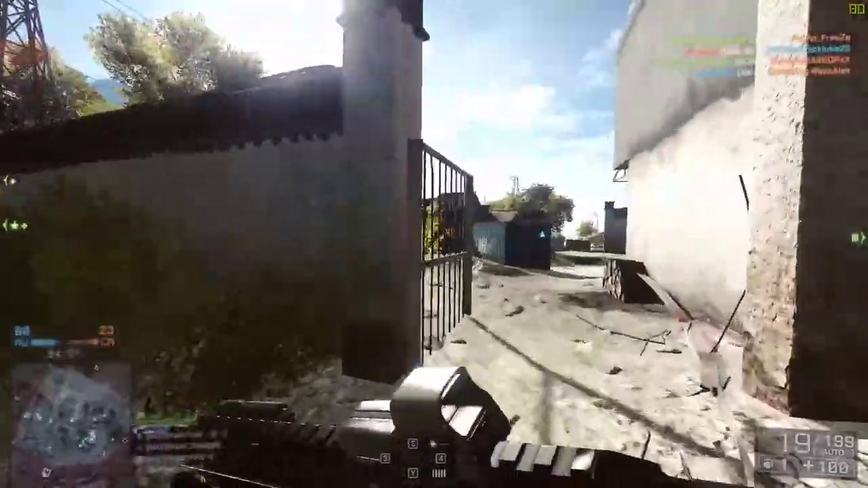
key(w)
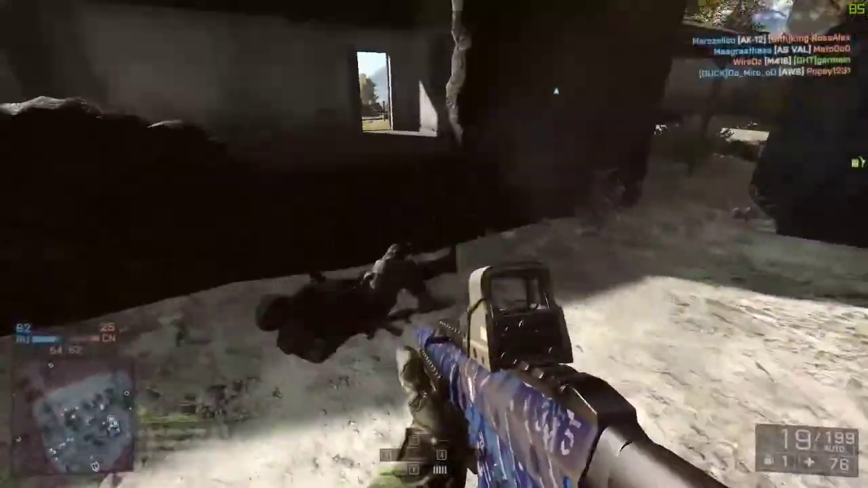
key(w)
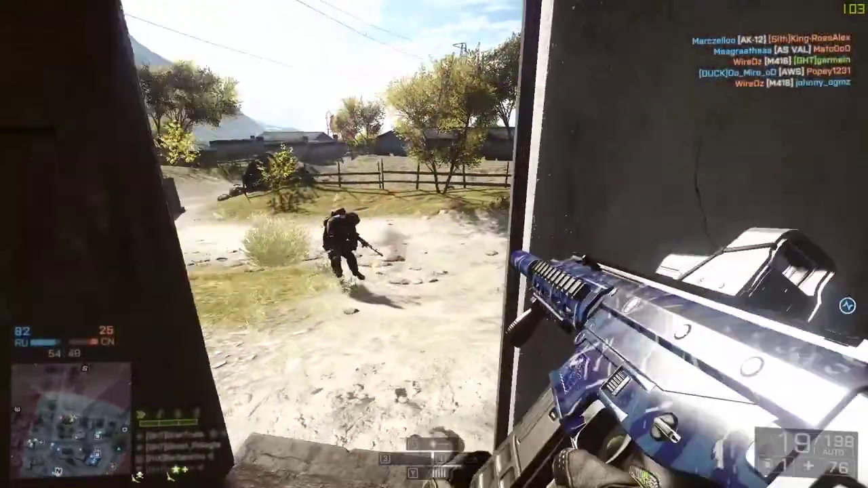
key(r)
click(434, 244)
click(435, 244)
right_click(434, 245)
click(435, 244)
click(434, 244)
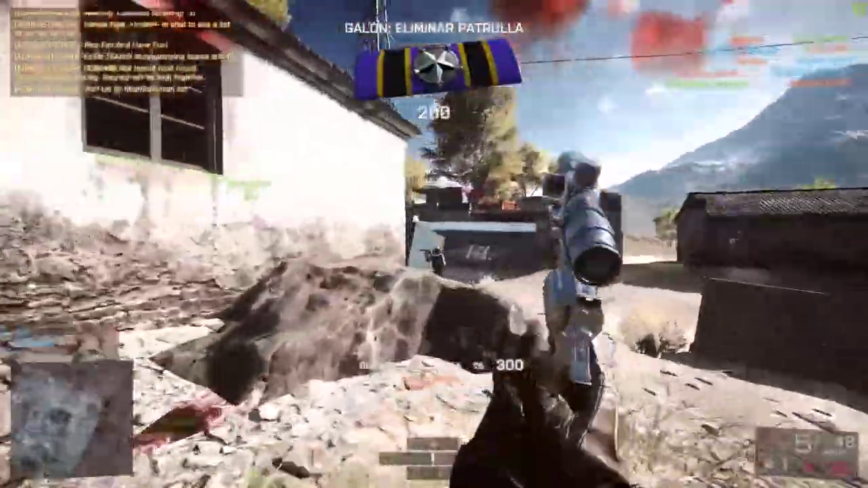
right_click(435, 244)
click(434, 244)
click(435, 245)
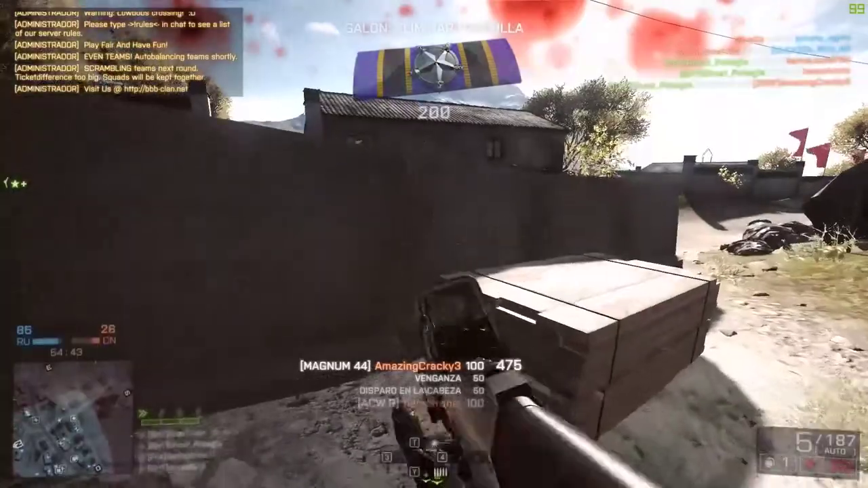